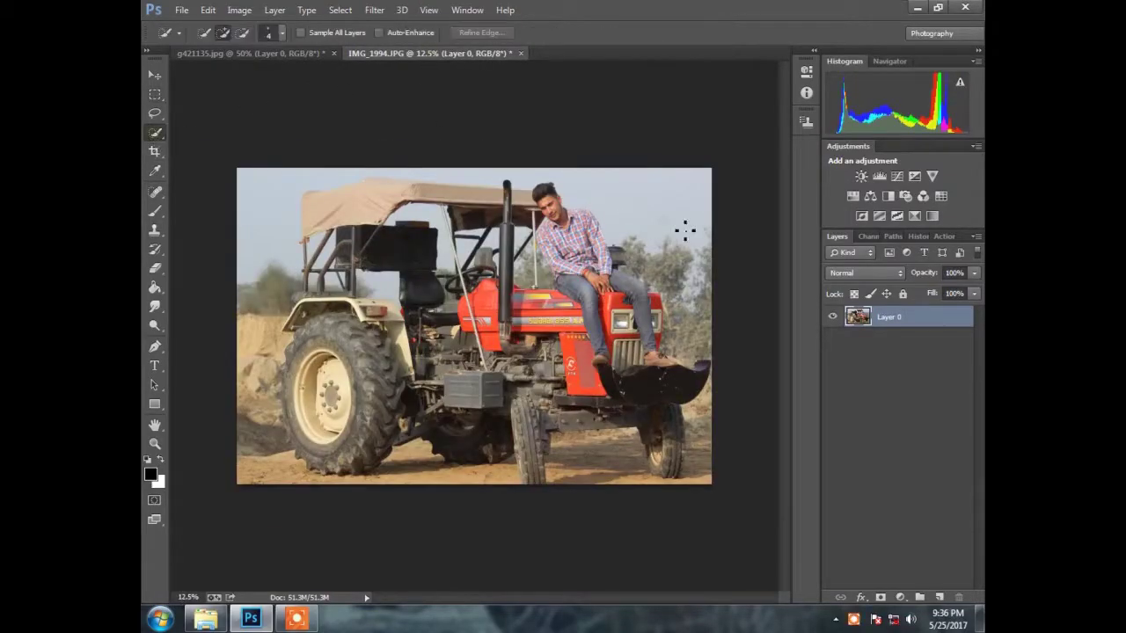
- Extend the Quick Selection around the seated man to include his shoulder
scroll(634, 193, up, 3)
scroll(528, 164, up, 3)
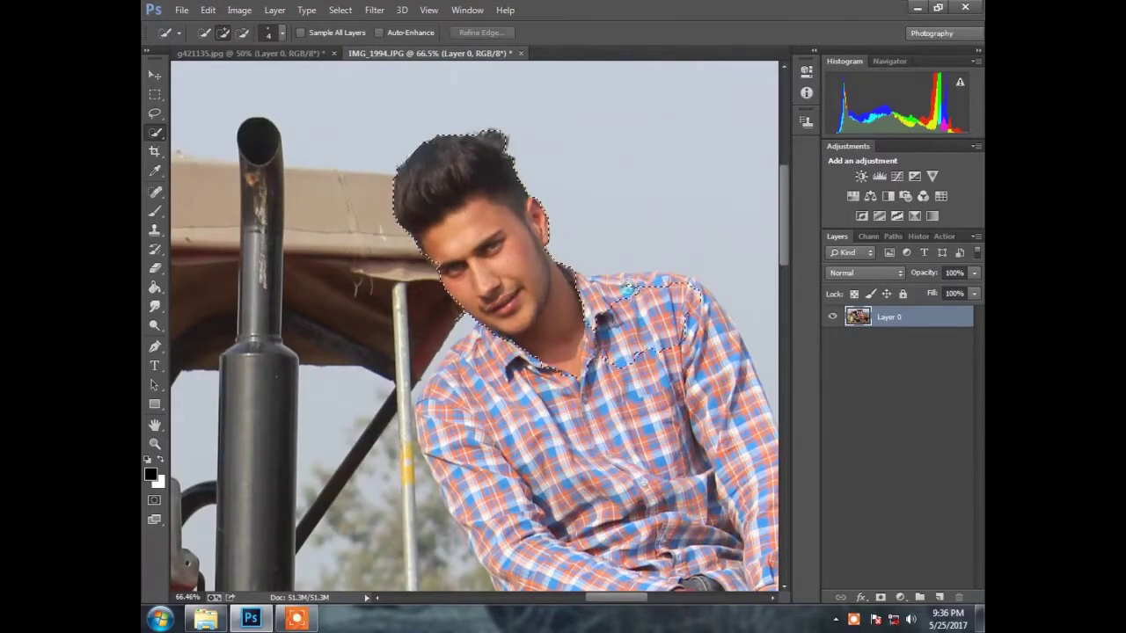
drag(628, 288, 612, 286)
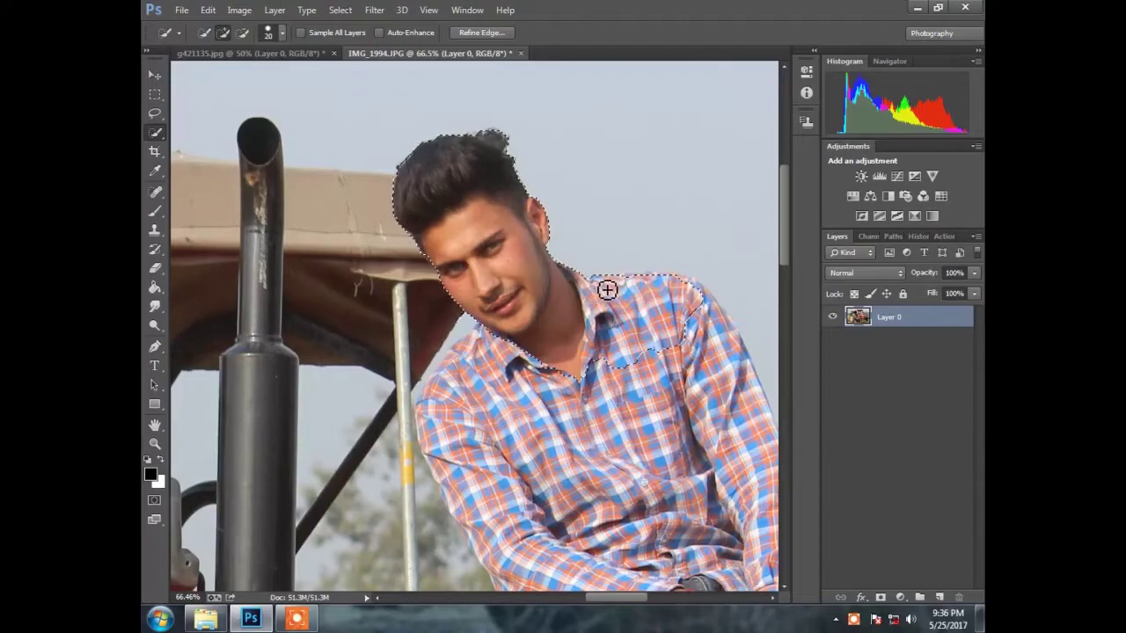
scroll(607, 290, down, 3)
scroll(638, 388, up, 1)
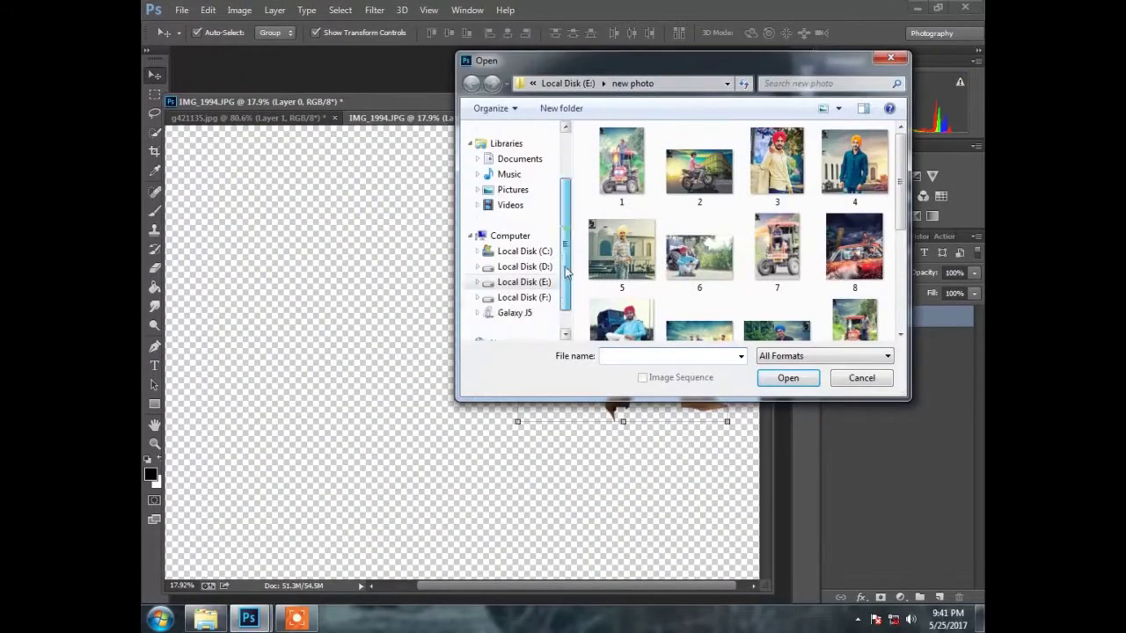
- Open IMG_2012.JPG from the photoshope > crate > New folder photos through Camera Raw
click(525, 281)
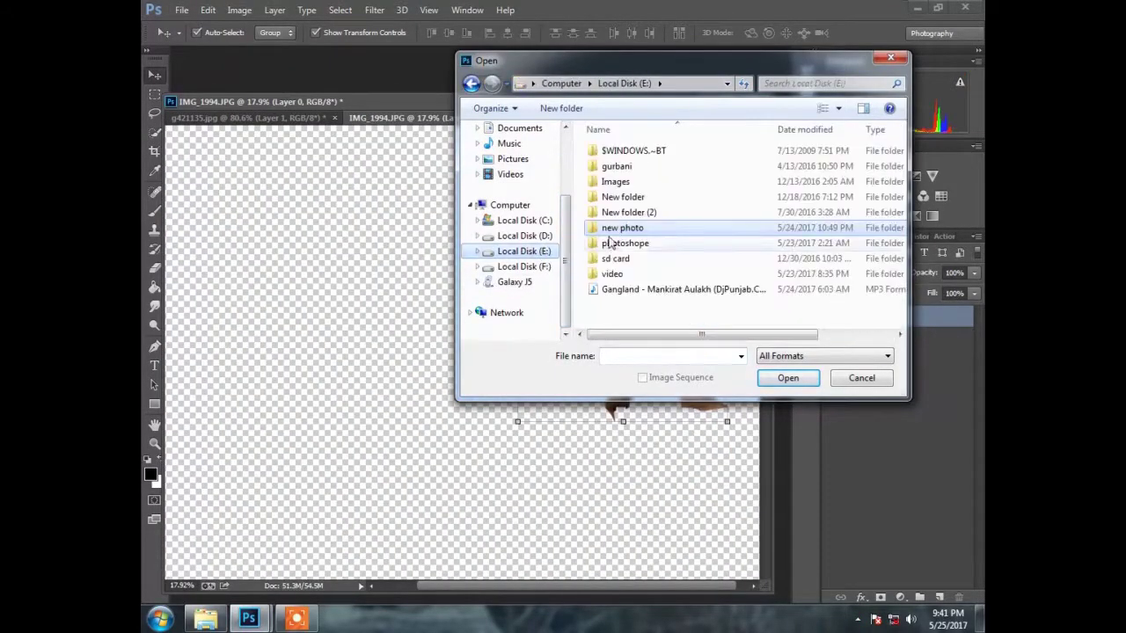
double_click(616, 224)
click(525, 251)
double_click(673, 242)
double_click(856, 167)
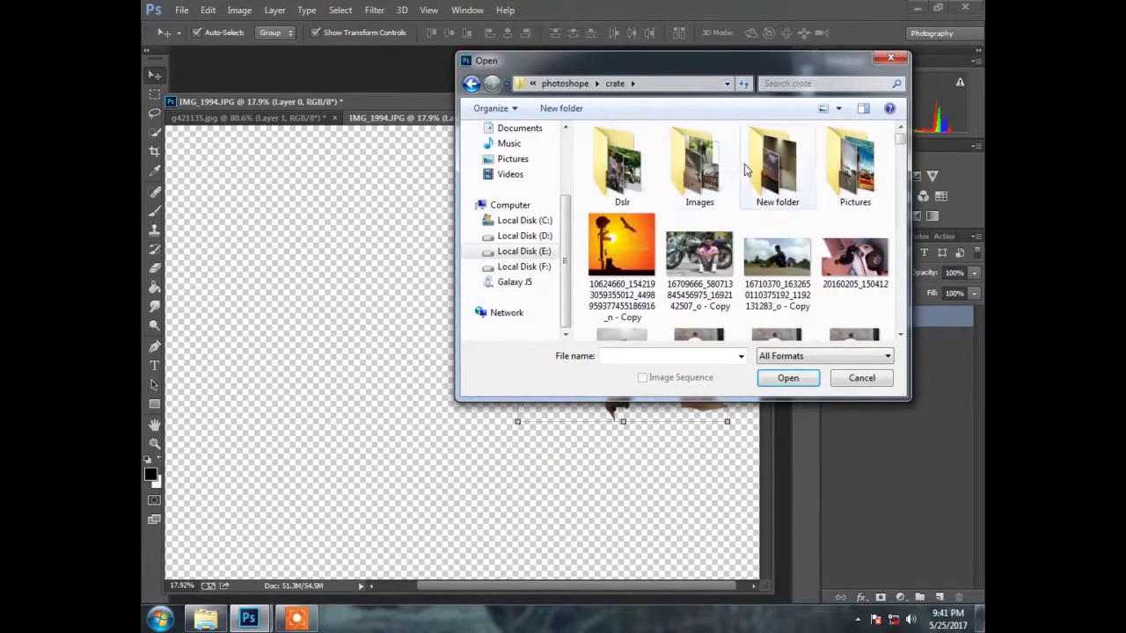
double_click(766, 164)
double_click(615, 154)
double_click(697, 221)
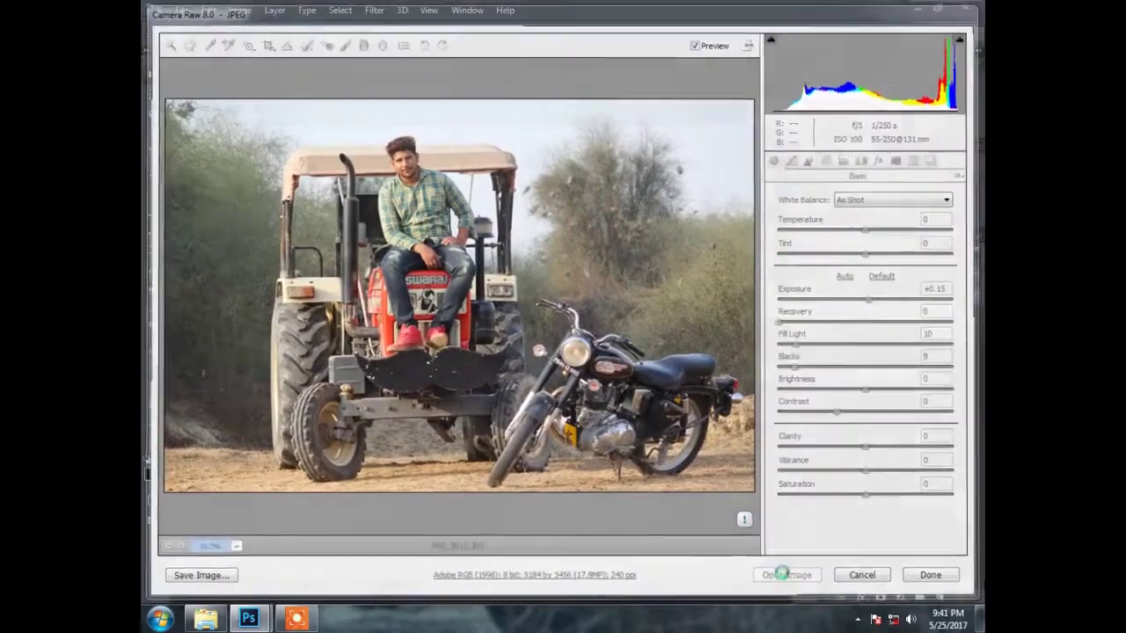
click(784, 571)
- Erase the entire tractor-and-motorbike photo to a blank white canvas
drag(268, 211, 341, 309)
drag(531, 238, 659, 249)
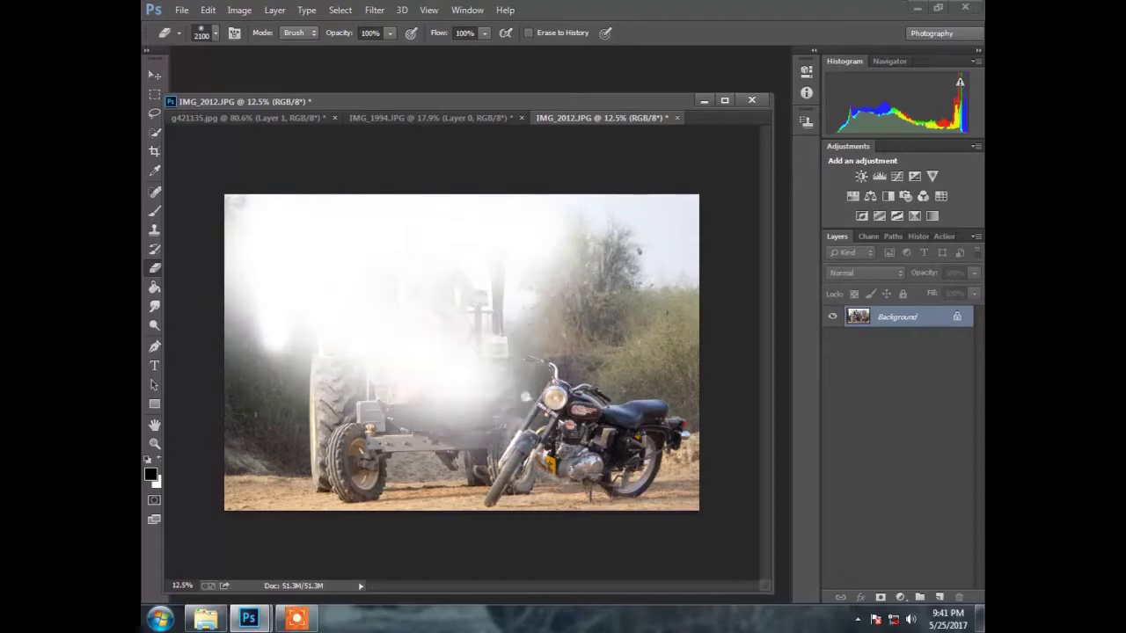
mouse_move(644, 287)
mouse_down()
mouse_move(676, 410)
mouse_move(668, 438)
mouse_up()
drag(423, 403, 432, 498)
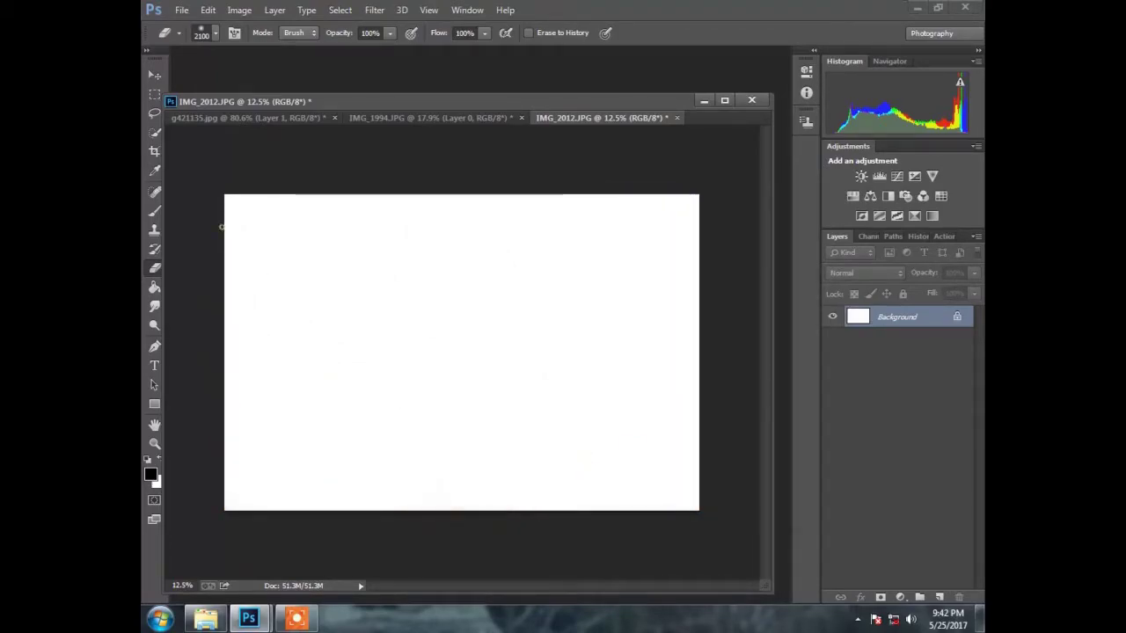
key(v)
drag(423, 107, 400, 80)
- Copy the jeep image into IMG_2012, scale it to fill the canvas, and crop off the white top strip
click(401, 80)
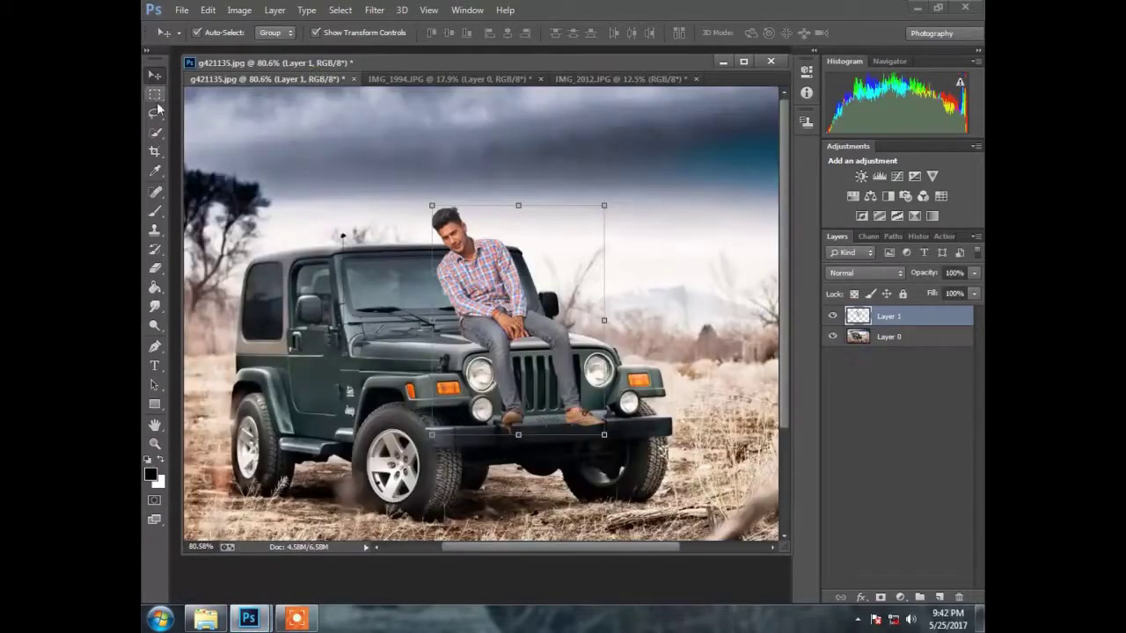
mouse_move(344, 151)
mouse_down()
mouse_move(352, 395)
mouse_move(721, 180)
mouse_up()
key(ctrl+t)
key(Return)
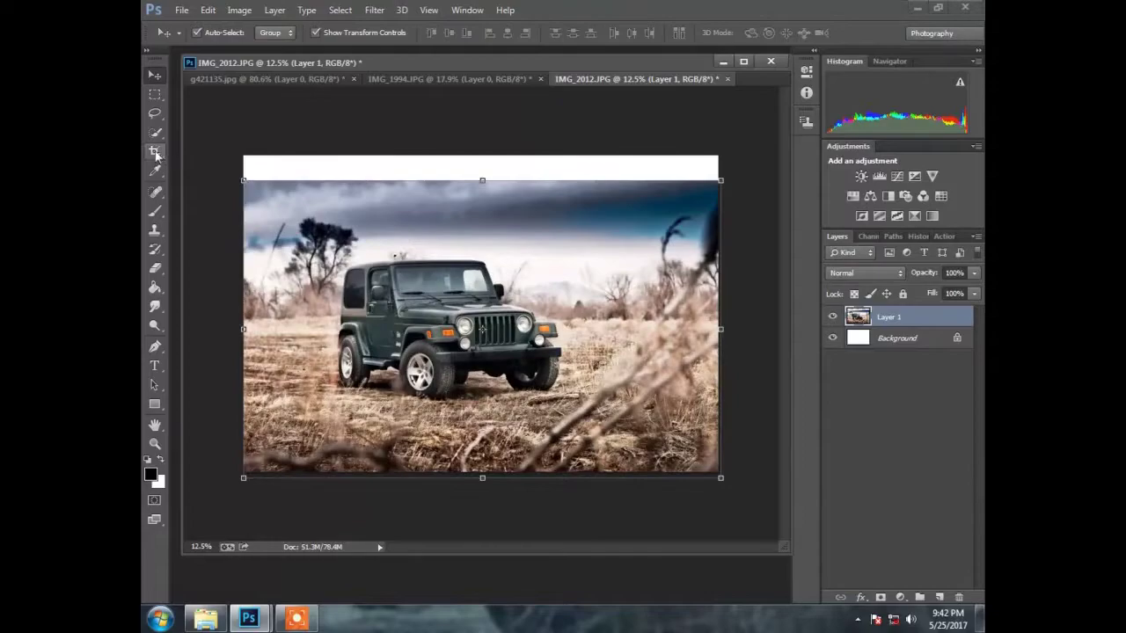
key(c)
drag(472, 155, 472, 181)
key(Return)
- Bring the man cut-out into IMG_2012, shrink him, and place him on the jeep's hood
key(ctrl+Tab)
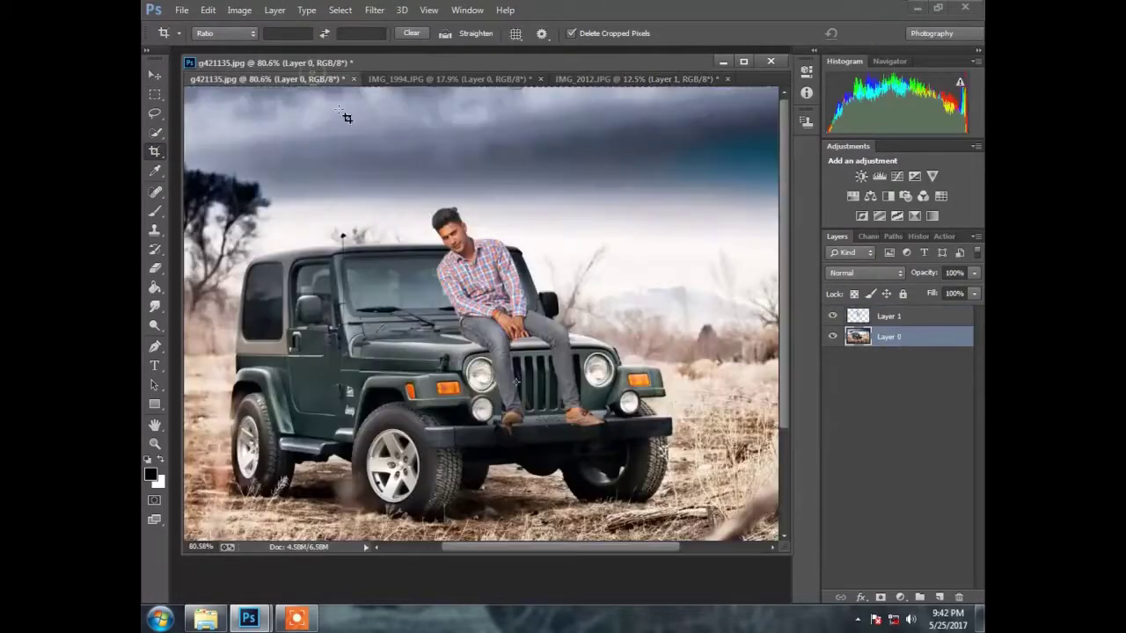
click(487, 82)
key(v)
drag(616, 247, 530, 219)
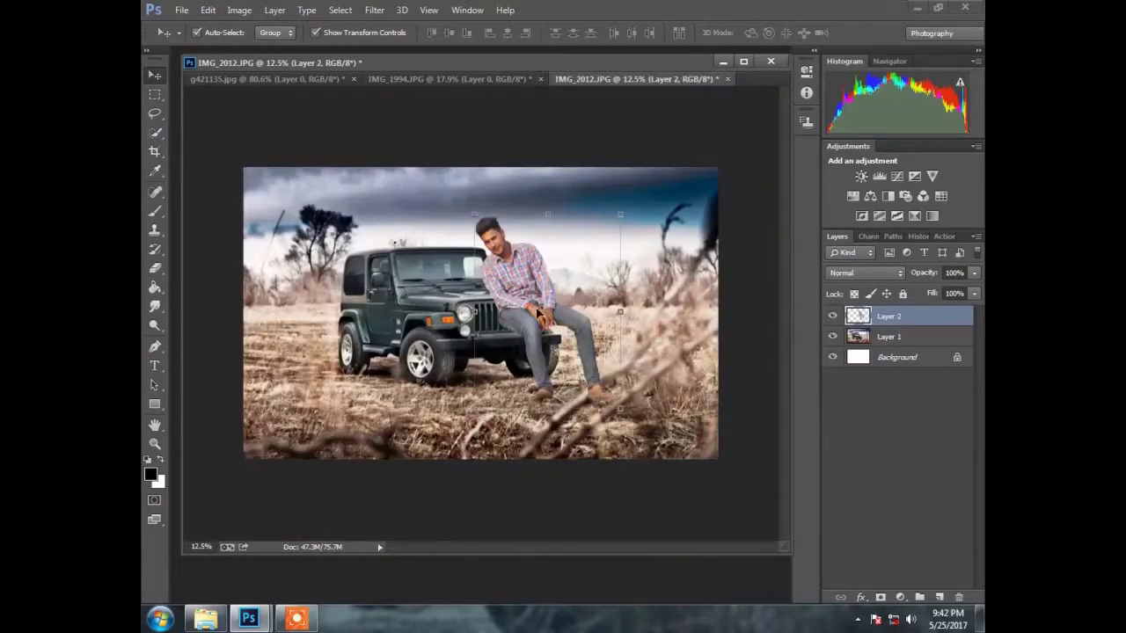
key(ctrl+0)
drag(631, 149, 561, 242)
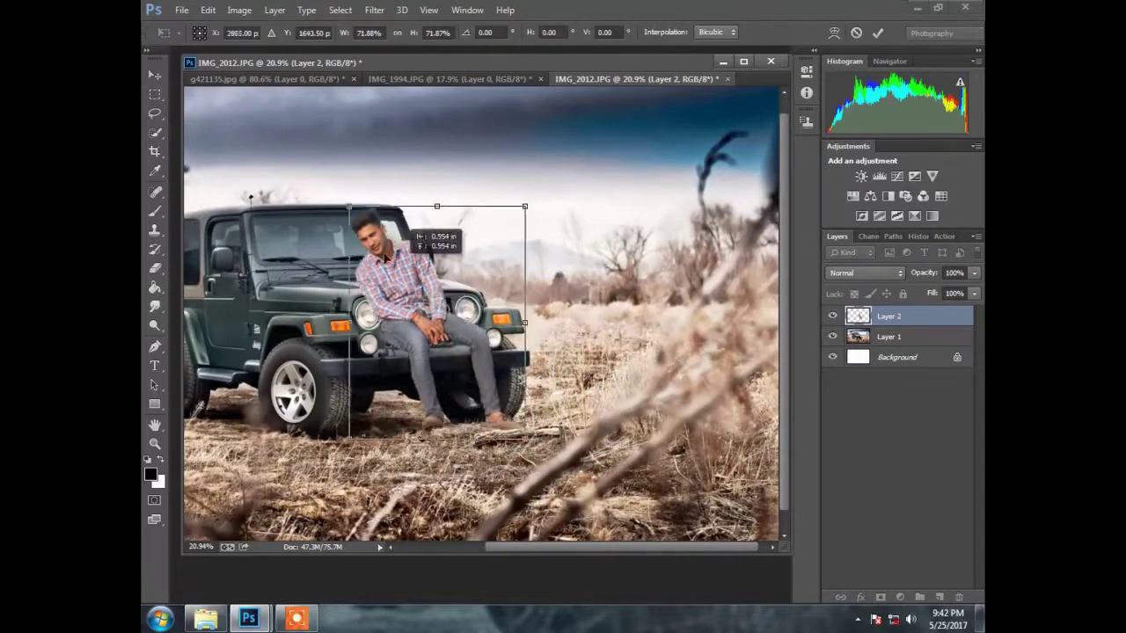
drag(475, 352, 394, 255)
scroll(590, 151, down, 3)
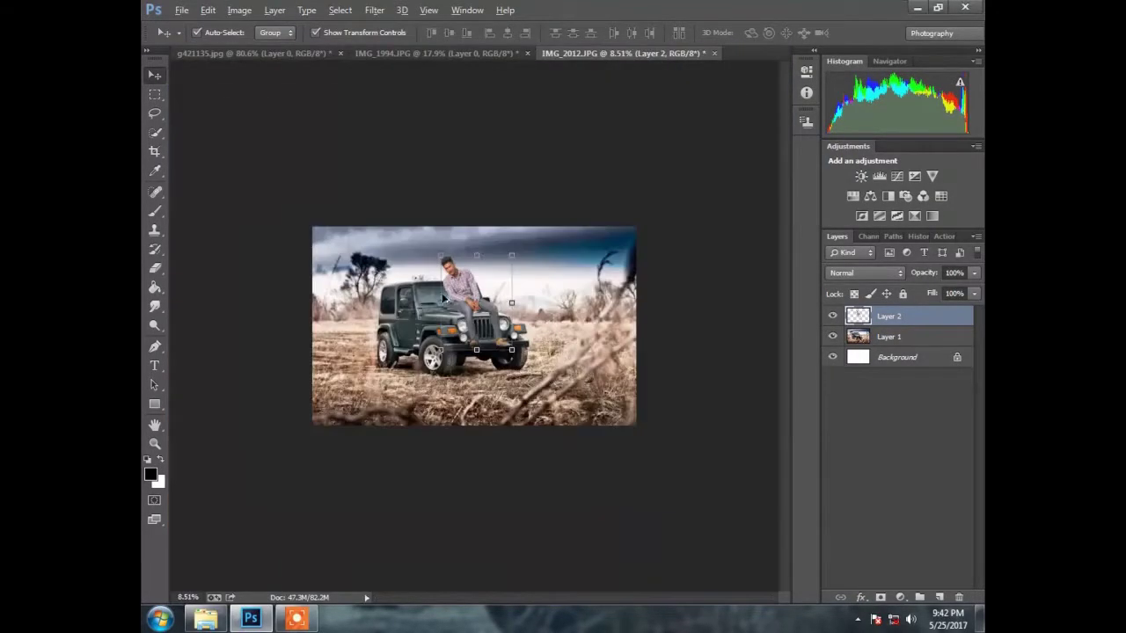
scroll(589, 151, up, 4)
drag(578, 176, 549, 226)
key(Return)
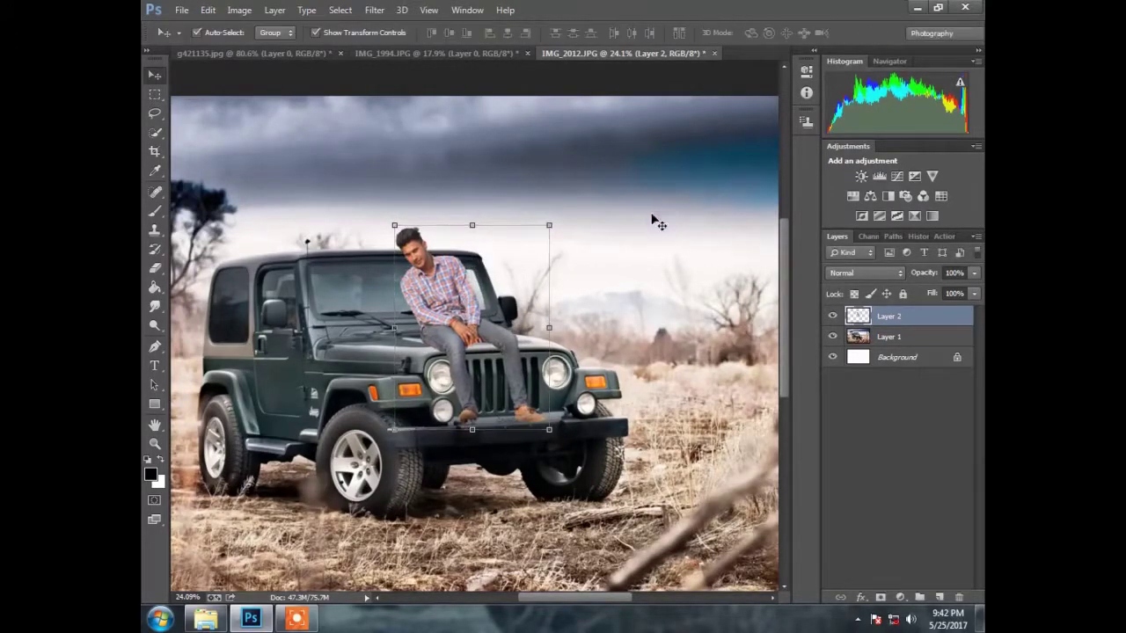
- Select the white Background layer beneath the jeep layer
click(653, 220)
scroll(616, 264, down, 3)
scroll(535, 292, up, 1)
key(alt+bracketleft)
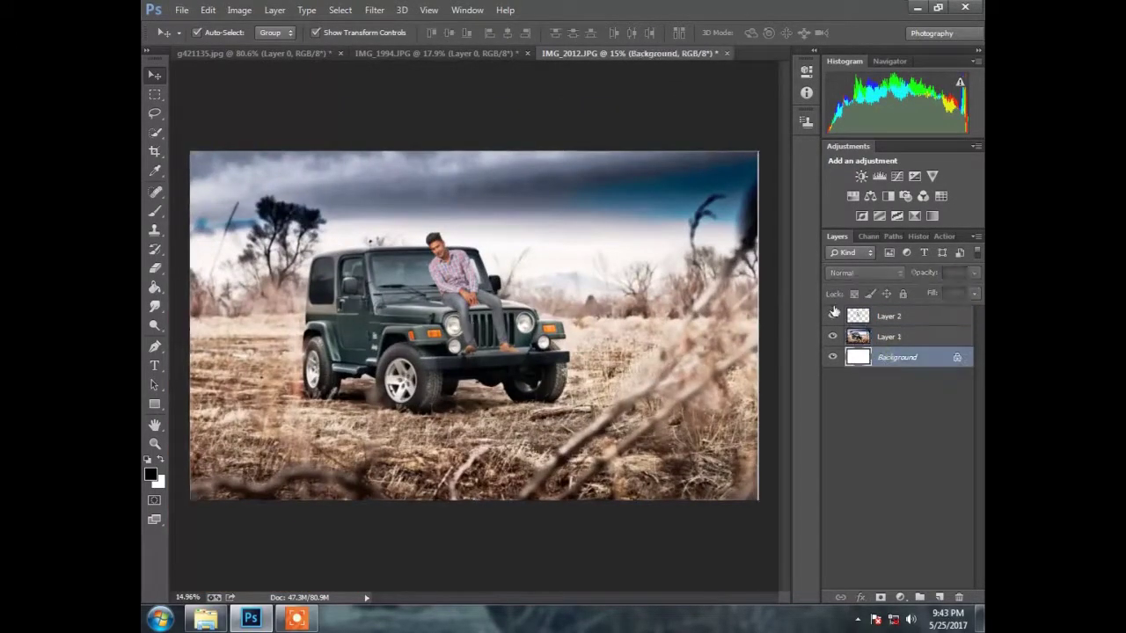
- Nudge the man slightly lower on the jeep's hood
click(896, 345)
scroll(526, 166, up, 5)
scroll(526, 165, up, 2)
scroll(526, 166, down, 3)
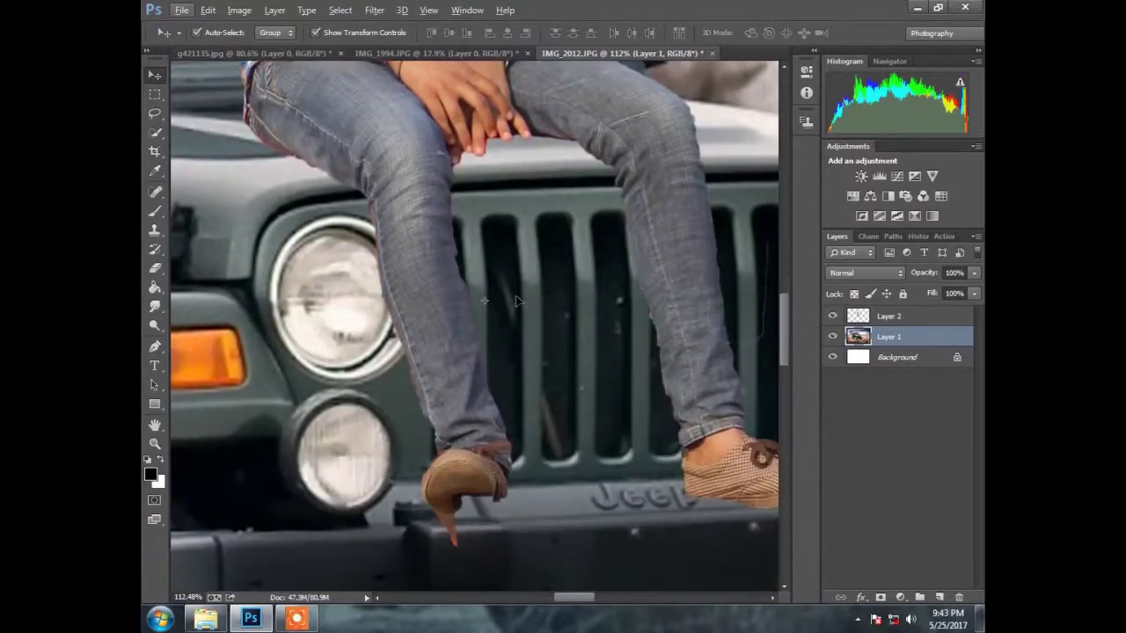
scroll(526, 165, down, 1)
drag(526, 165, 532, 172)
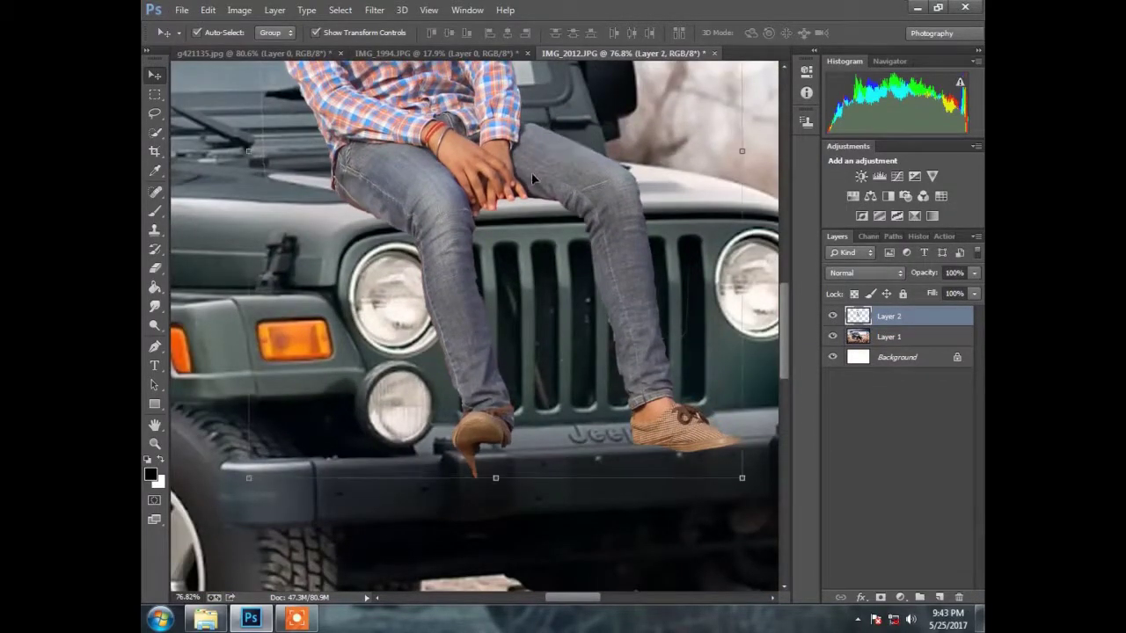
- Paint black on the man's mask to hide the pointed tip of his shoe
key(b)
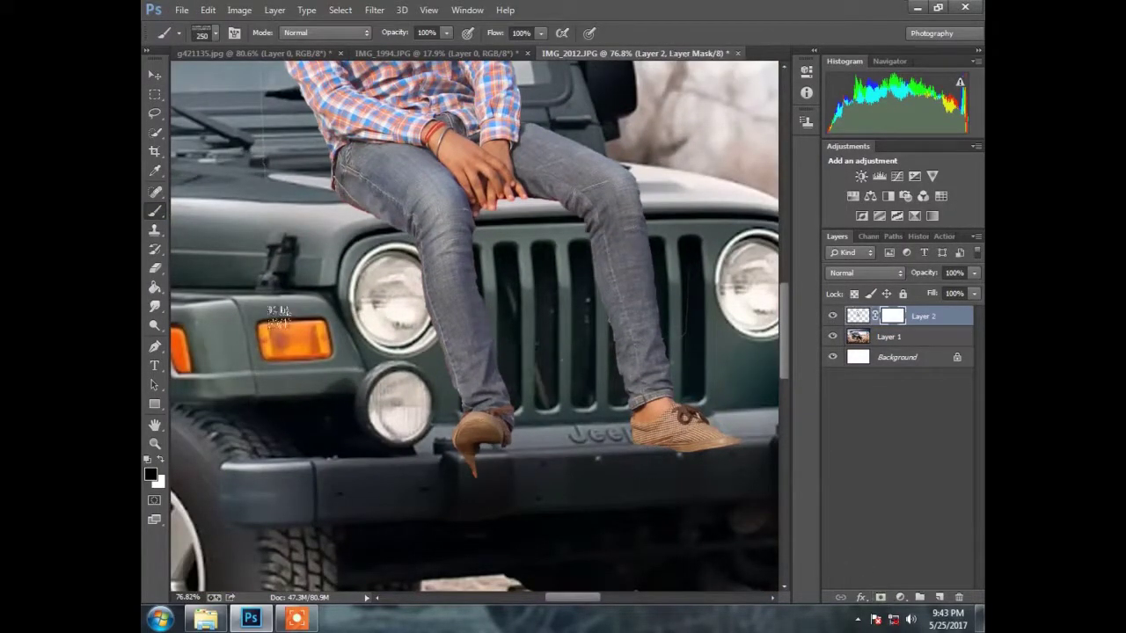
right_click(279, 317)
key(Escape)
scroll(279, 317, up, 3)
scroll(356, 360, down, 2)
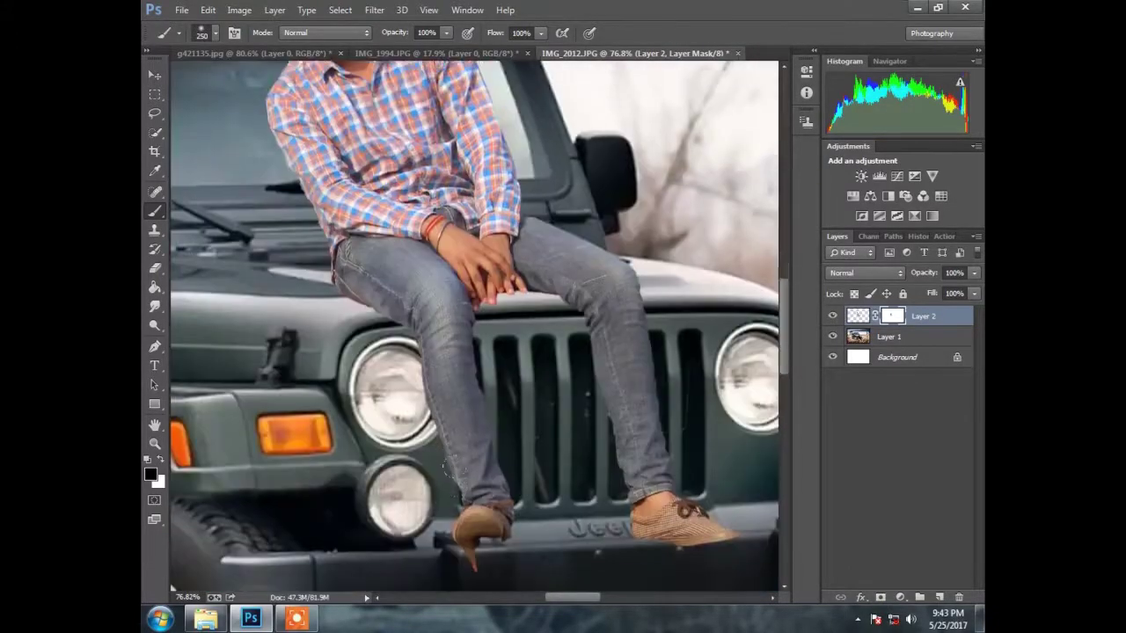
scroll(356, 360, up, 5)
key(bracketright)
drag(430, 352, 431, 365)
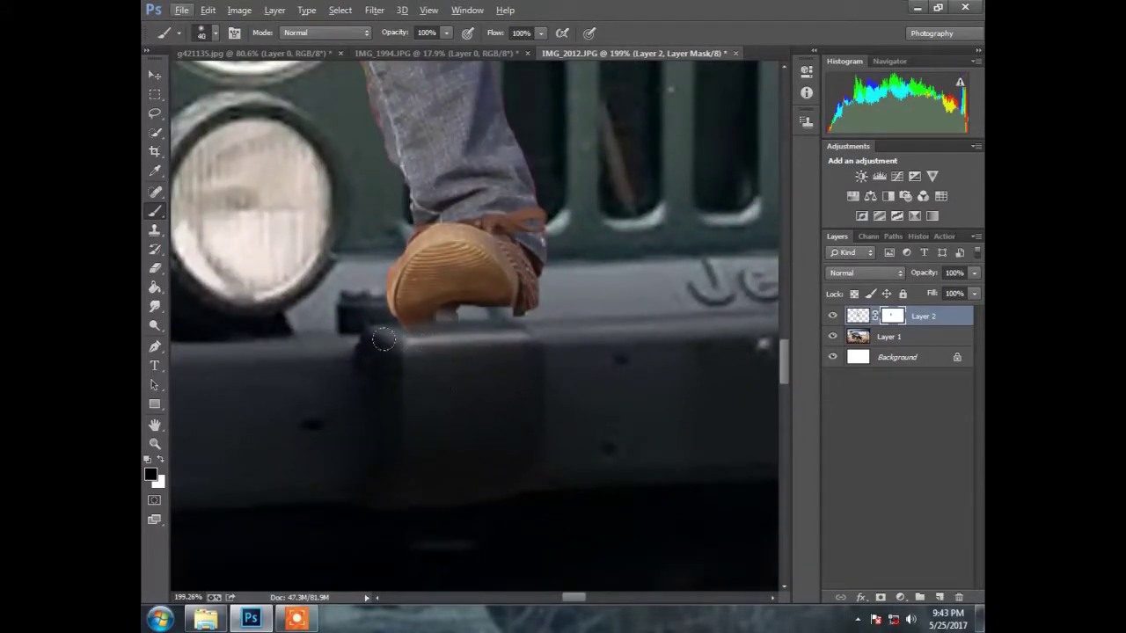
scroll(459, 357, down, 4)
scroll(360, 180, up, 6)
- Apply the layer mask permanently to the man's layer
key(bracketleft)
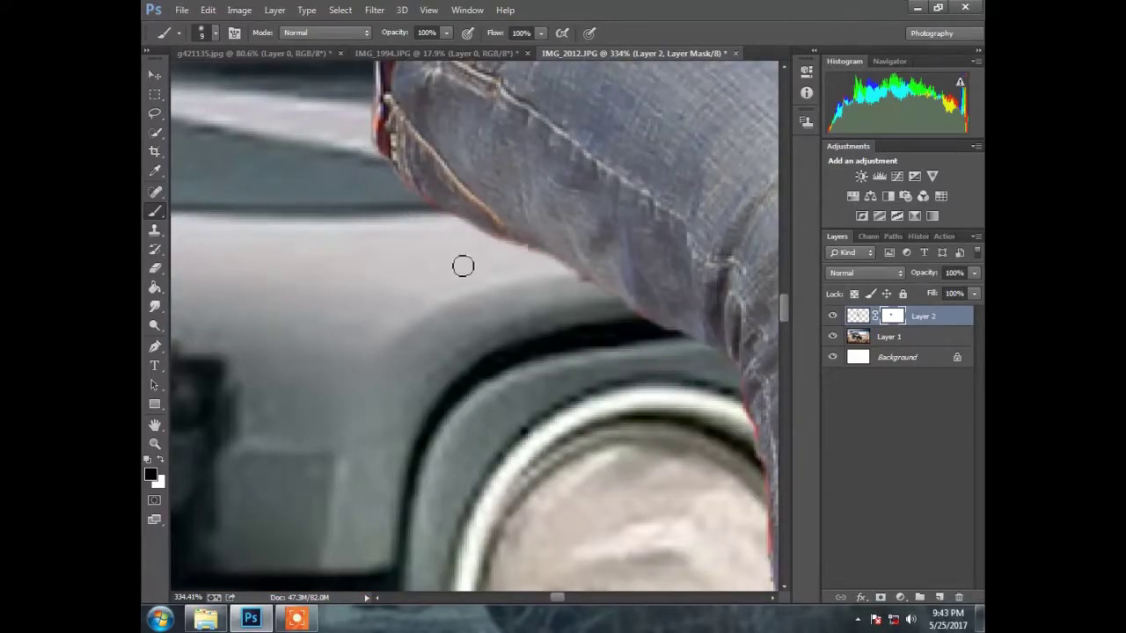
scroll(464, 266, down, 2)
scroll(463, 265, down, 2)
scroll(464, 266, down, 3)
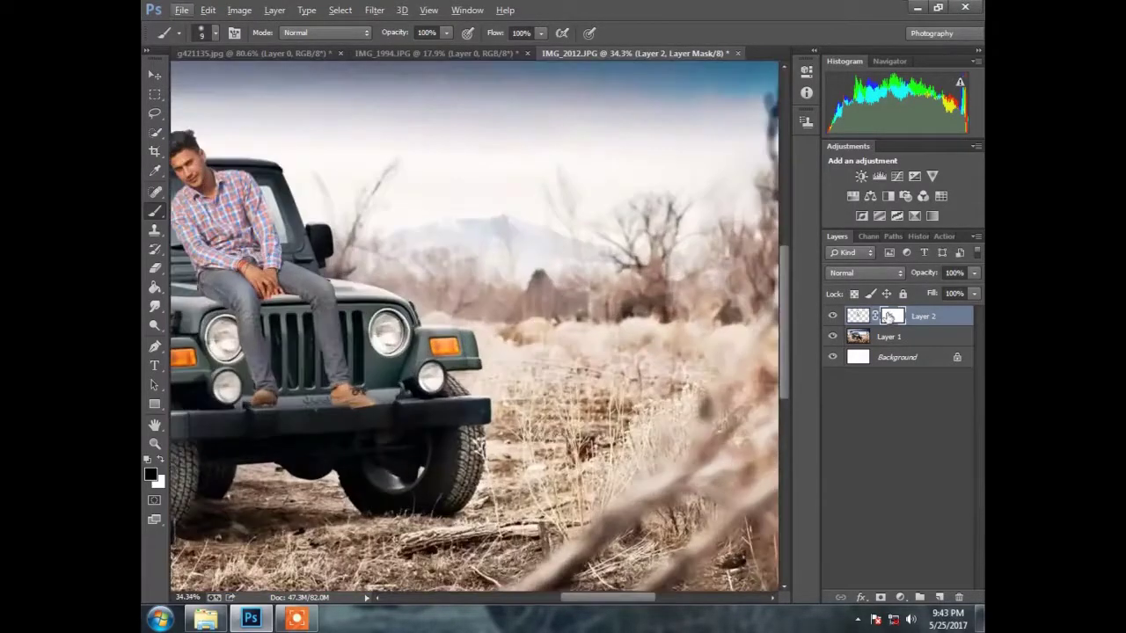
right_click(890, 317)
click(867, 364)
- Defringe the edges of the man's layer
key(v)
click(274, 9)
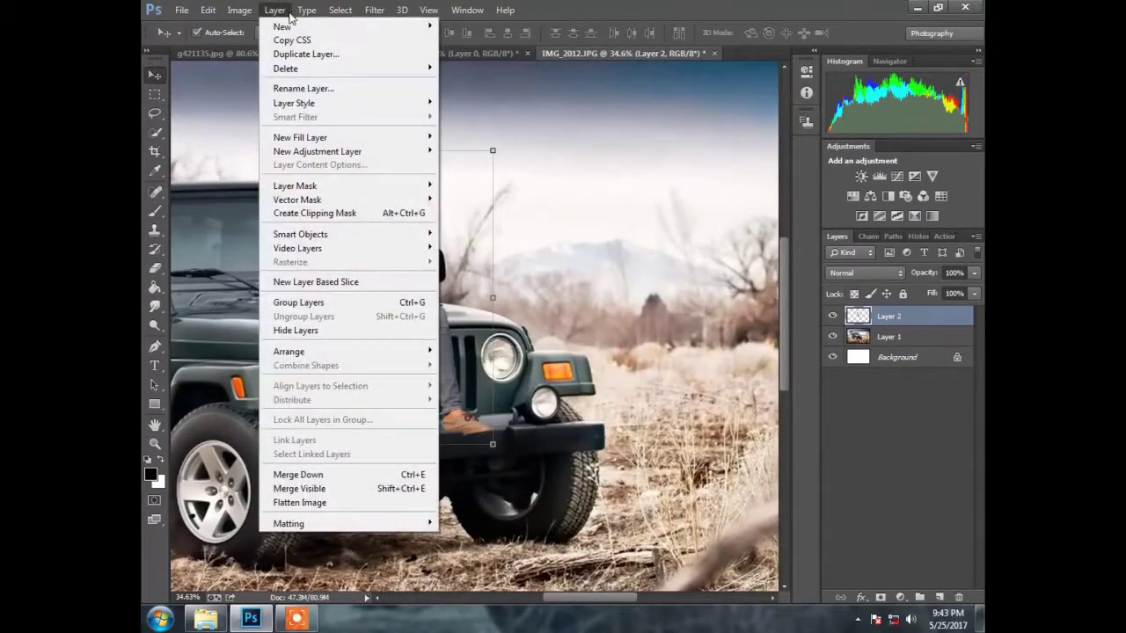
click(466, 537)
click(595, 214)
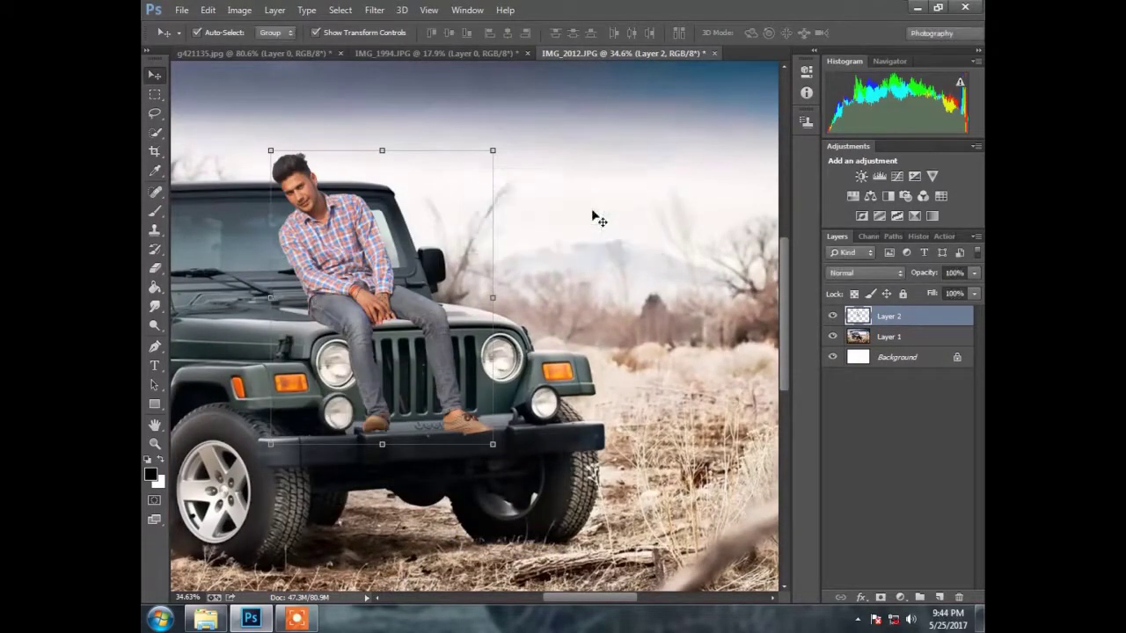
- Add a new layer above the jeep and paint black over the white strip under the fingers
click(218, 308)
scroll(231, 334, up, 5)
scroll(355, 334, down, 3)
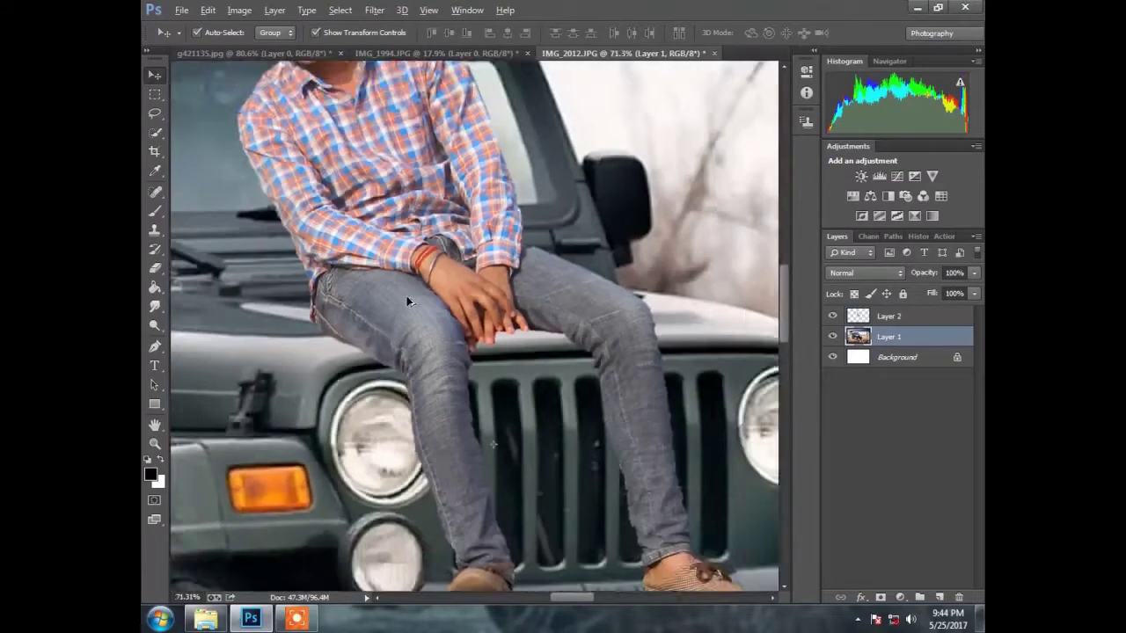
click(936, 597)
key(b)
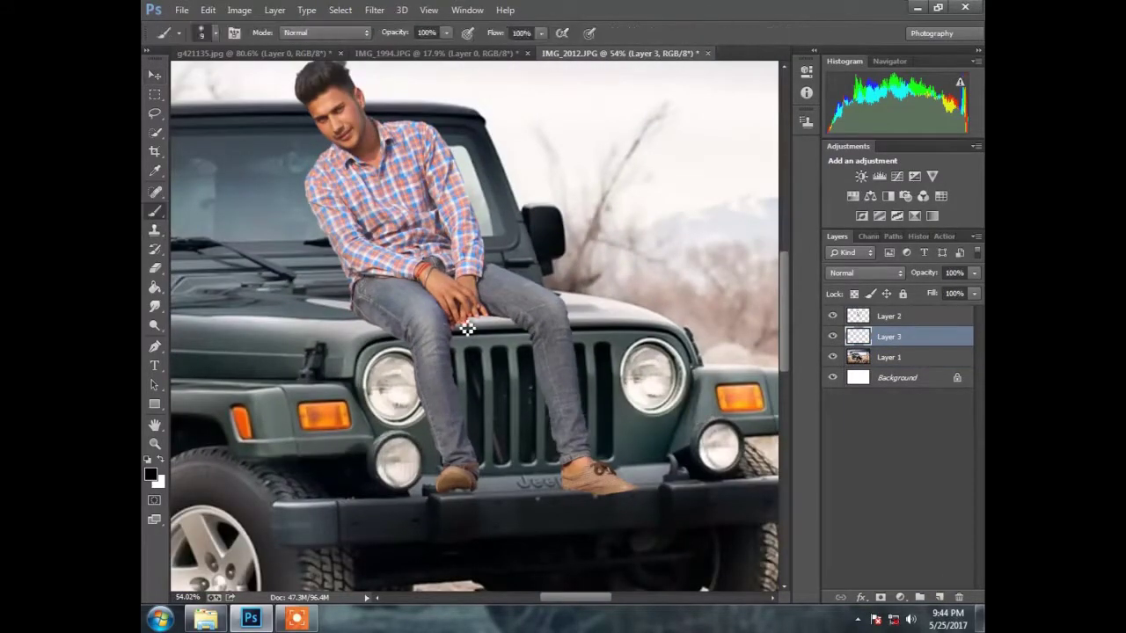
scroll(466, 320, up, 3)
scroll(466, 320, up, 3)
scroll(461, 321, up, 2)
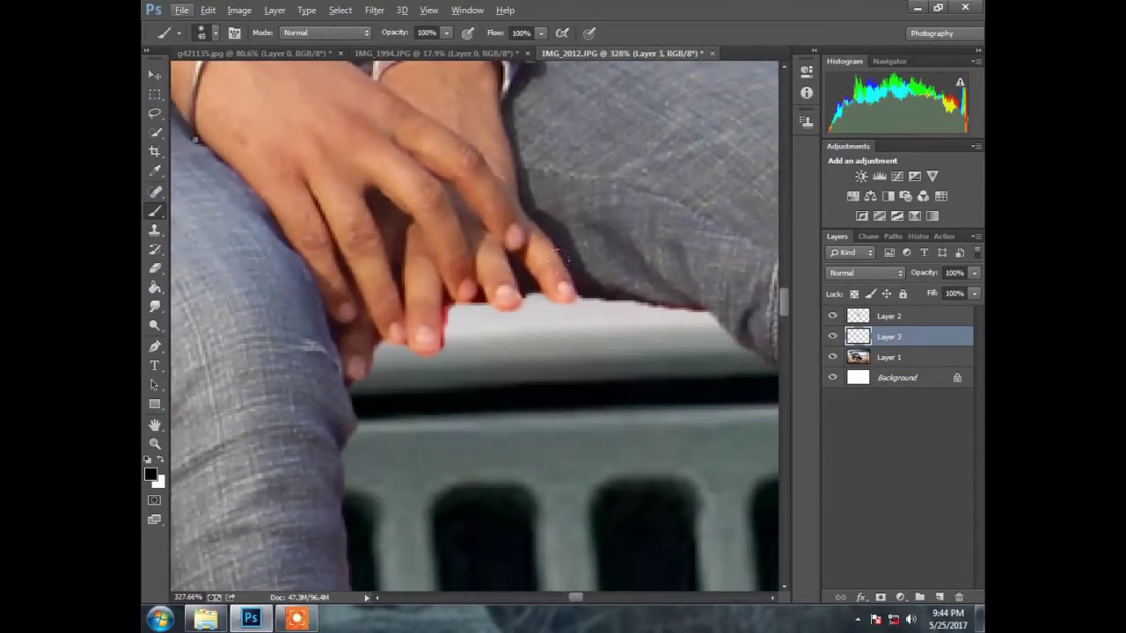
mouse_move(572, 321)
mouse_down()
mouse_move(379, 352)
mouse_move(686, 343)
mouse_move(492, 343)
mouse_up()
- Add a layer mask to the man's layer
click(873, 322)
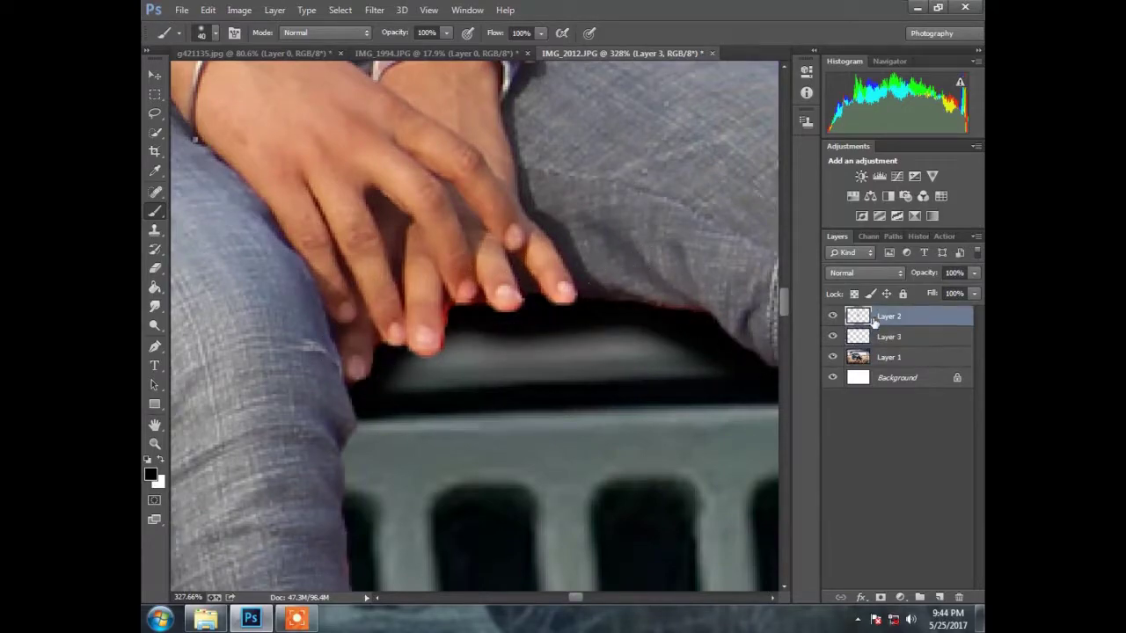
click(880, 597)
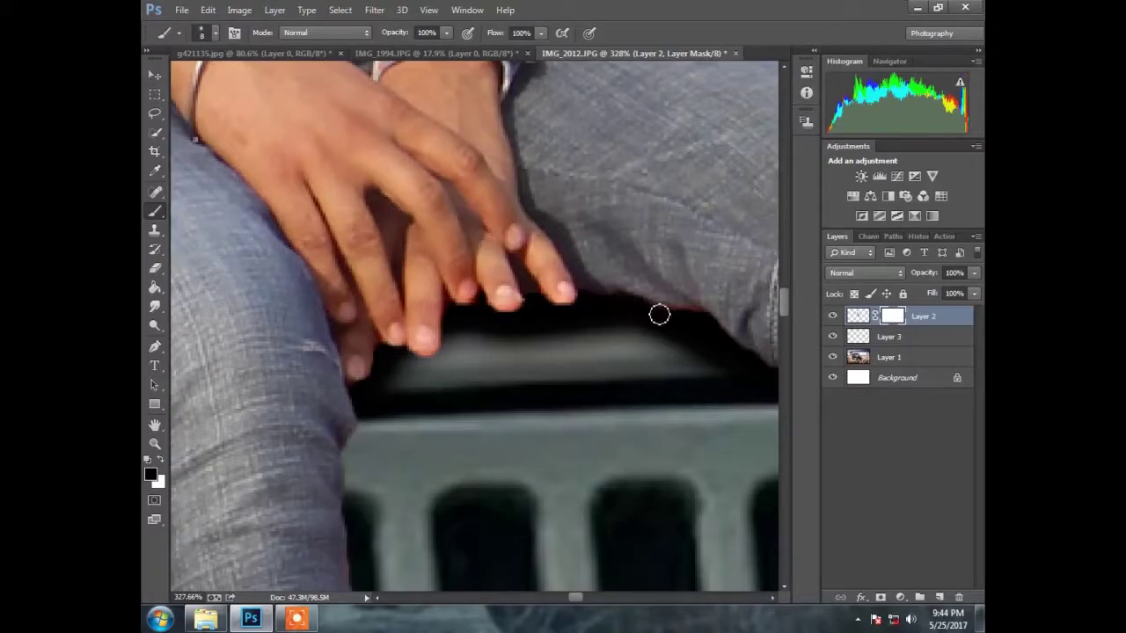
scroll(459, 369, down, 5)
scroll(422, 335, up, 2)
scroll(422, 334, up, 2)
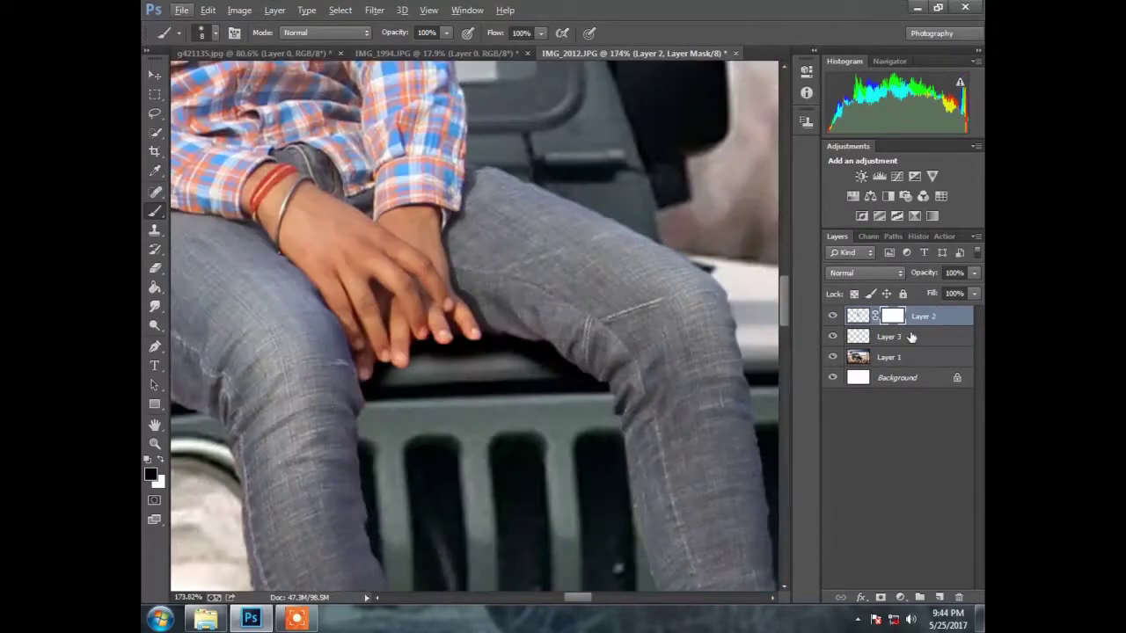
- Lower Layer 3 to 80% fill, add Layer 4 above the man, and delete his mask
click(913, 337)
drag(958, 308, 962, 313)
click(938, 597)
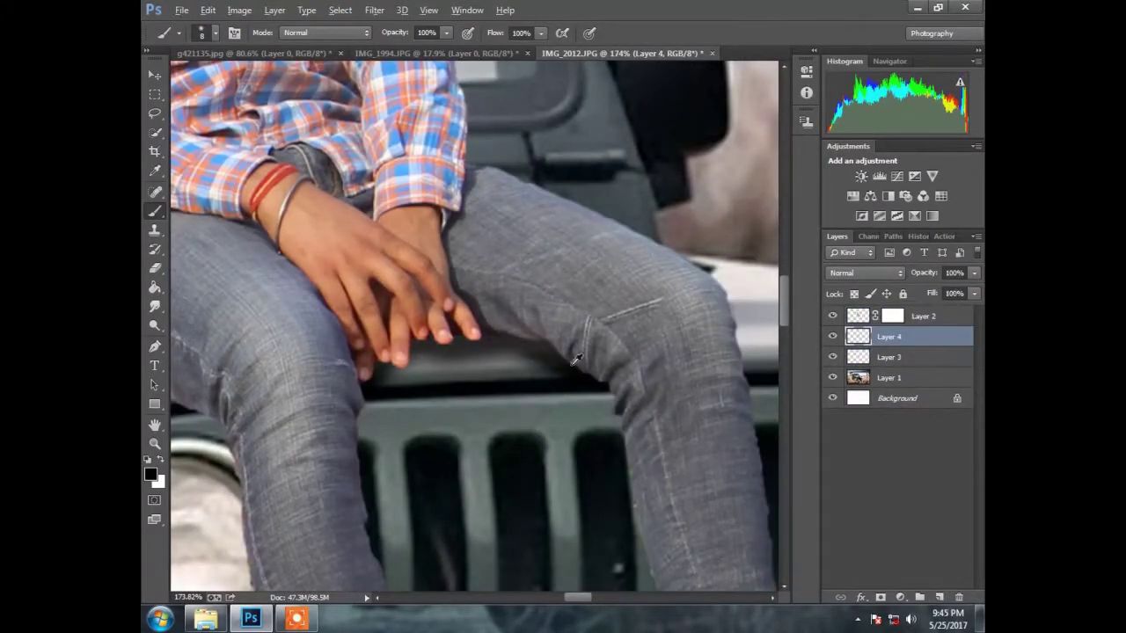
scroll(486, 328, up, 2)
drag(882, 337, 898, 309)
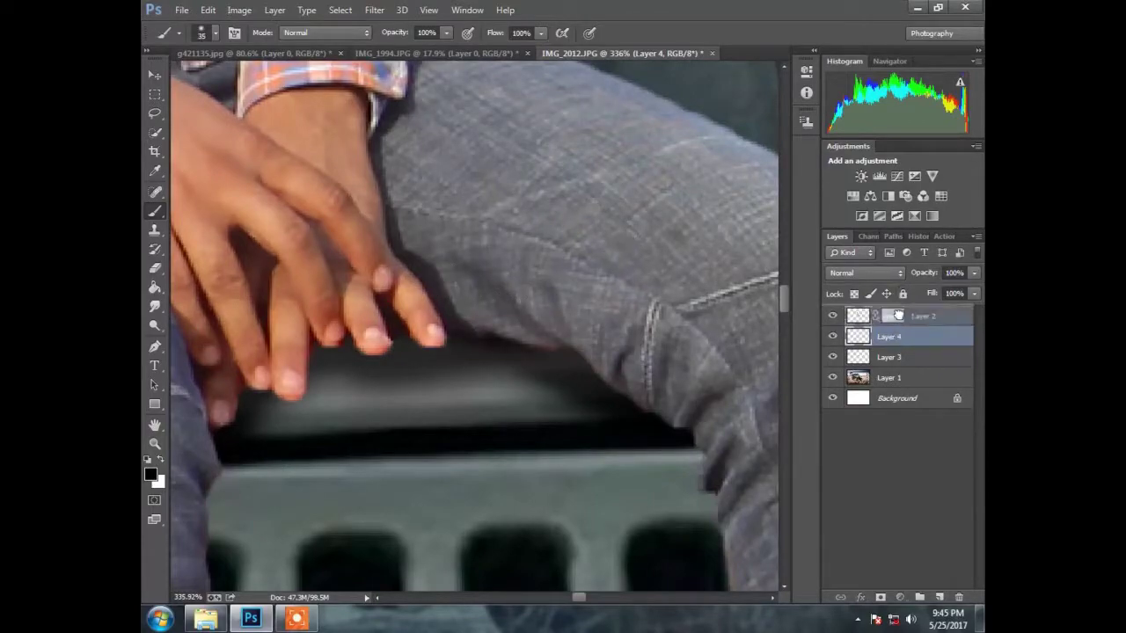
right_click(890, 338)
click(879, 378)
- Paint a black shadow from the hands along the knee, faded to 47% fill
drag(471, 275, 617, 353)
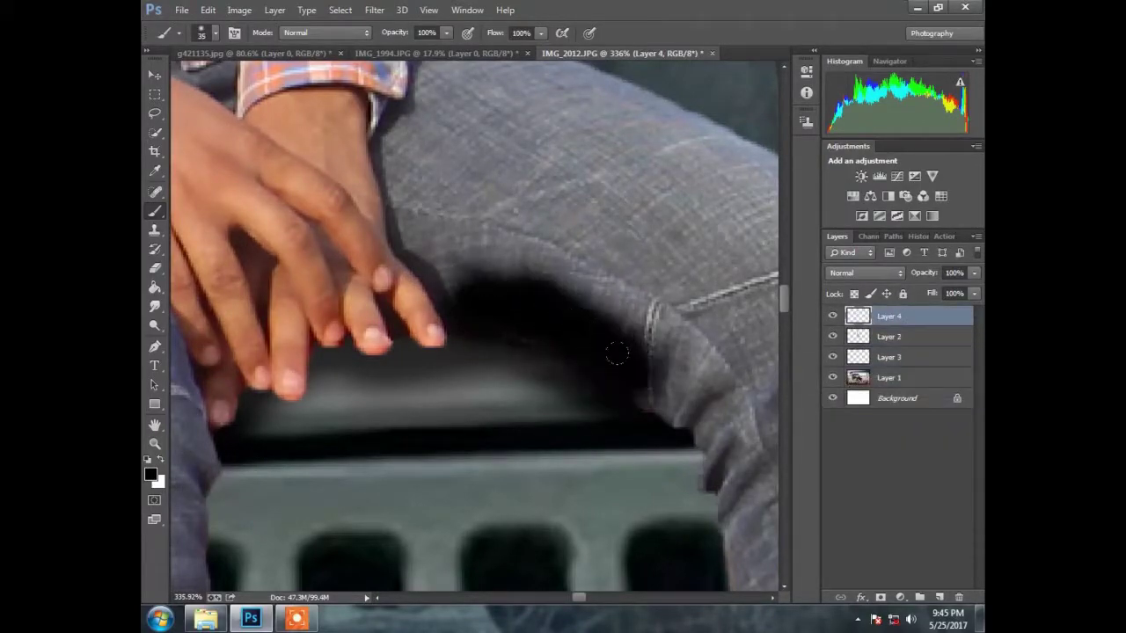
drag(595, 302, 663, 388)
drag(974, 294, 934, 309)
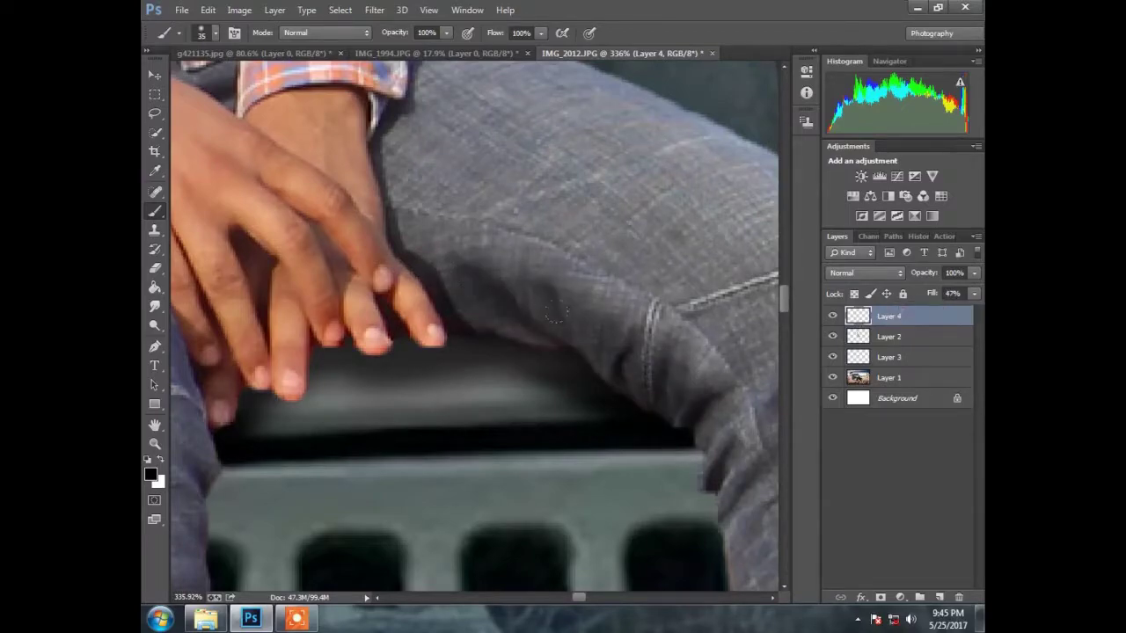
scroll(496, 291, down, 6)
- Duplicate the man's Layer 2 and shift the copy slightly left
key(v)
click(874, 334)
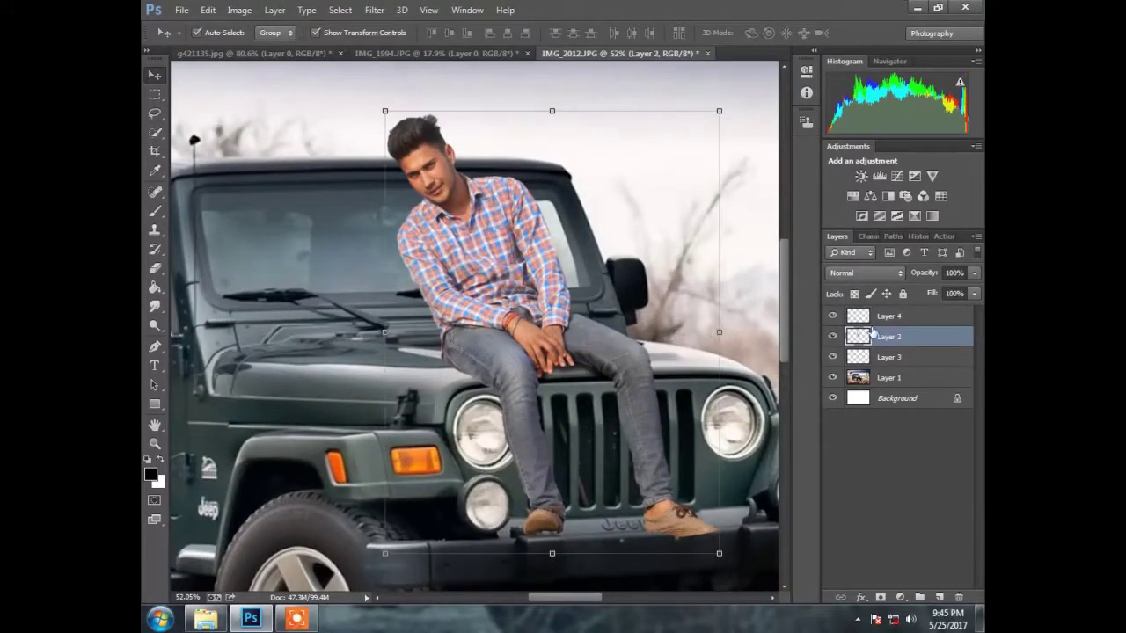
key(ctrl+j)
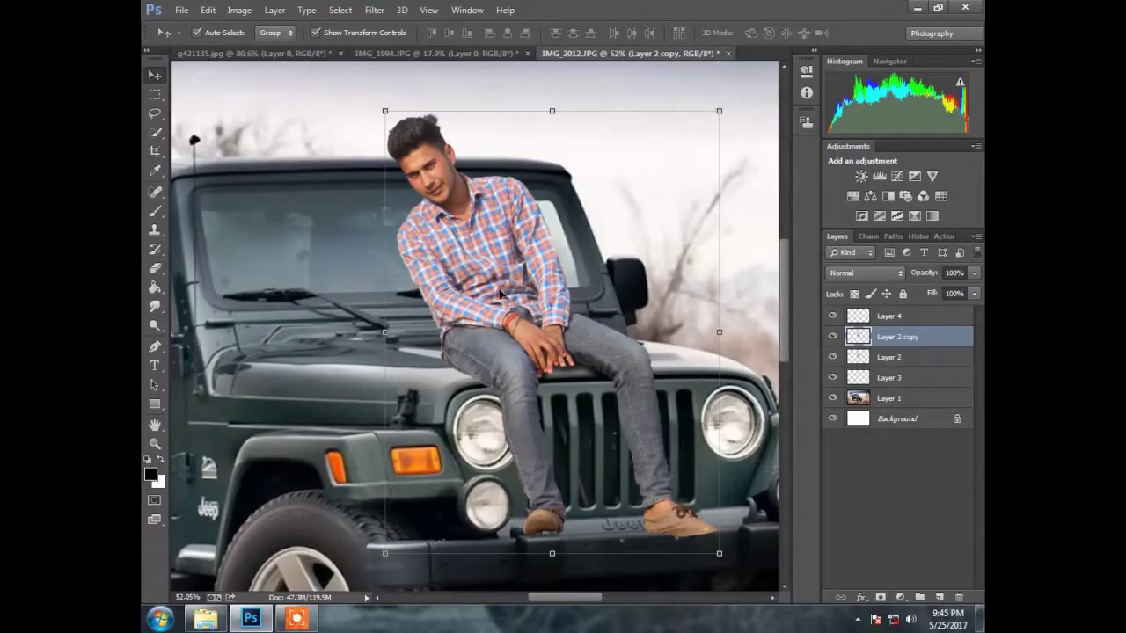
drag(498, 292, 487, 298)
- Mask the duplicate so only the jeans under the thigh show over the car body
key(b)
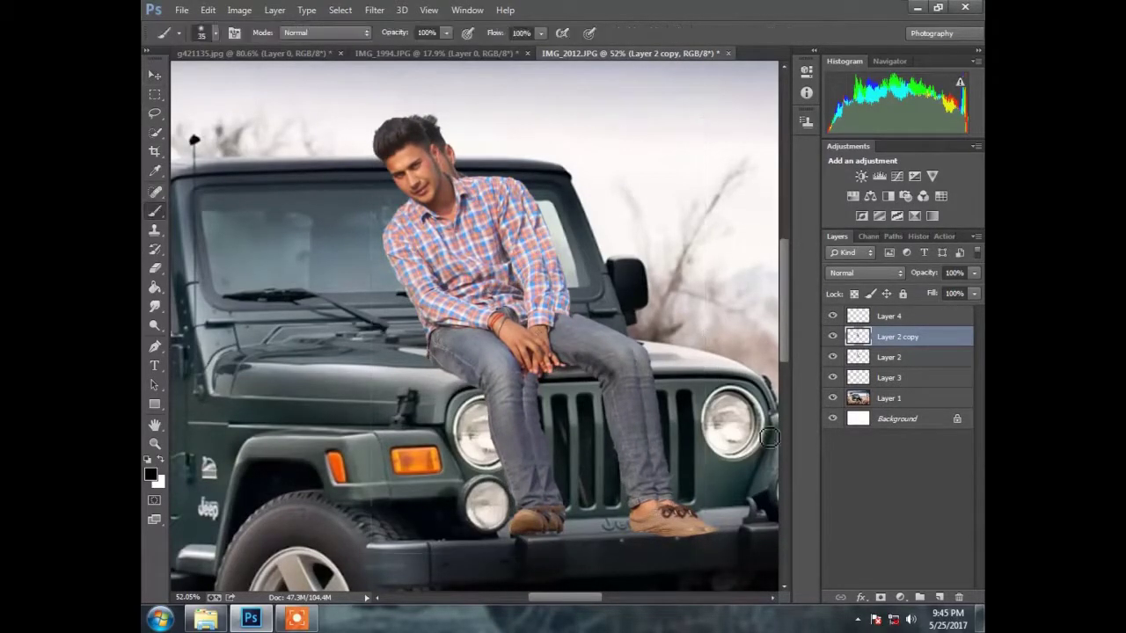
mouse_move(673, 247)
mouse_down()
mouse_move(439, 150)
mouse_move(475, 264)
mouse_move(633, 510)
mouse_up()
scroll(474, 388, up, 5)
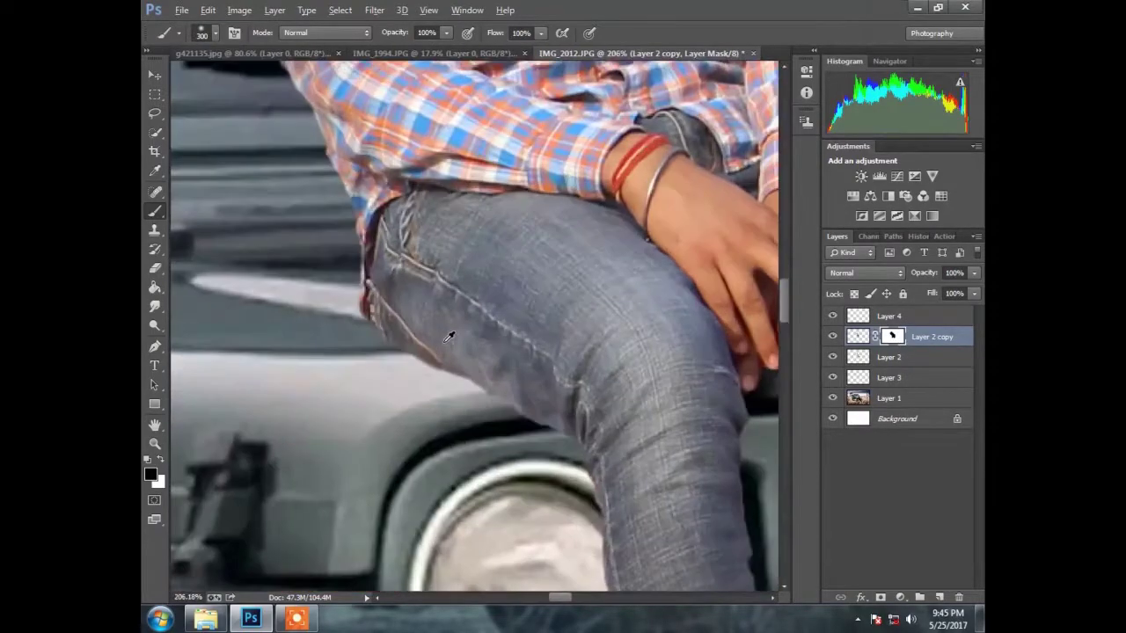
mouse_move(358, 343)
mouse_down()
mouse_move(440, 352)
mouse_move(537, 387)
mouse_move(385, 295)
mouse_up()
key(bracketright)
- Move the thigh copy below Layer 3 and nudge it into place
key(v)
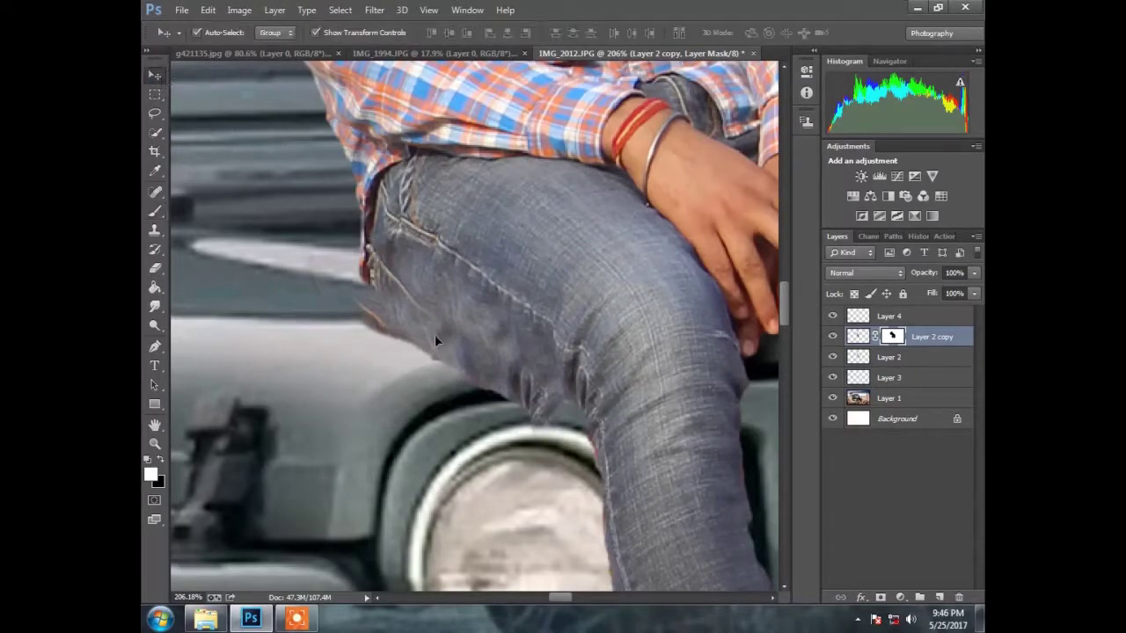
drag(435, 334, 420, 347)
drag(933, 336, 932, 387)
drag(466, 357, 447, 351)
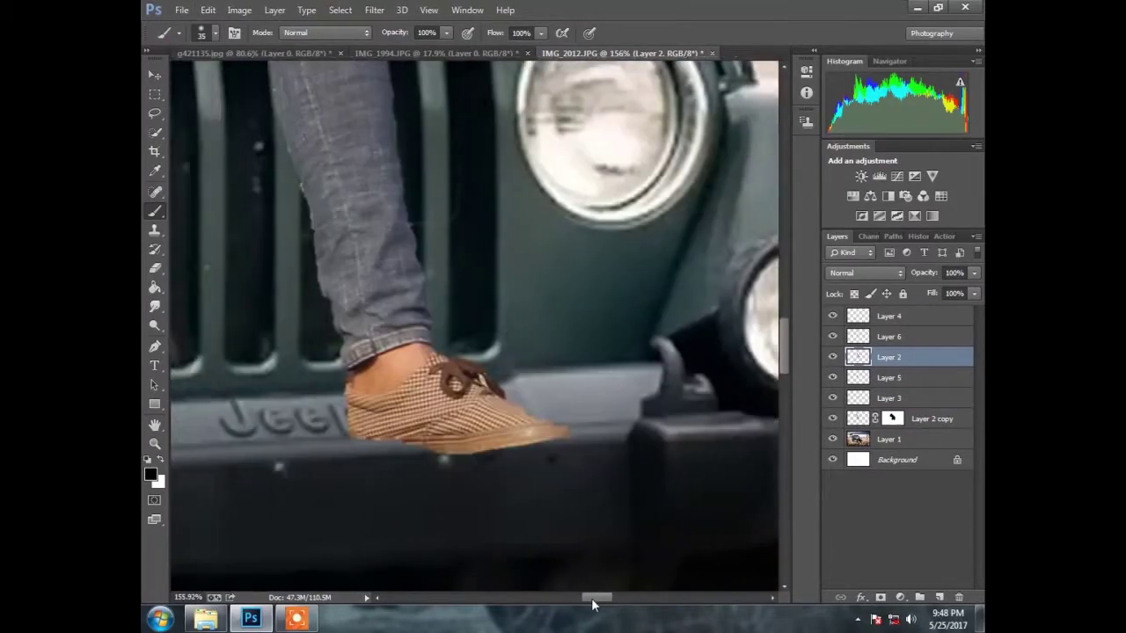
- Paint a shadow along the shoe's sole below the man's layer at about 42% fill
drag(392, 437, 591, 436)
key(ctrl+bracketleft)
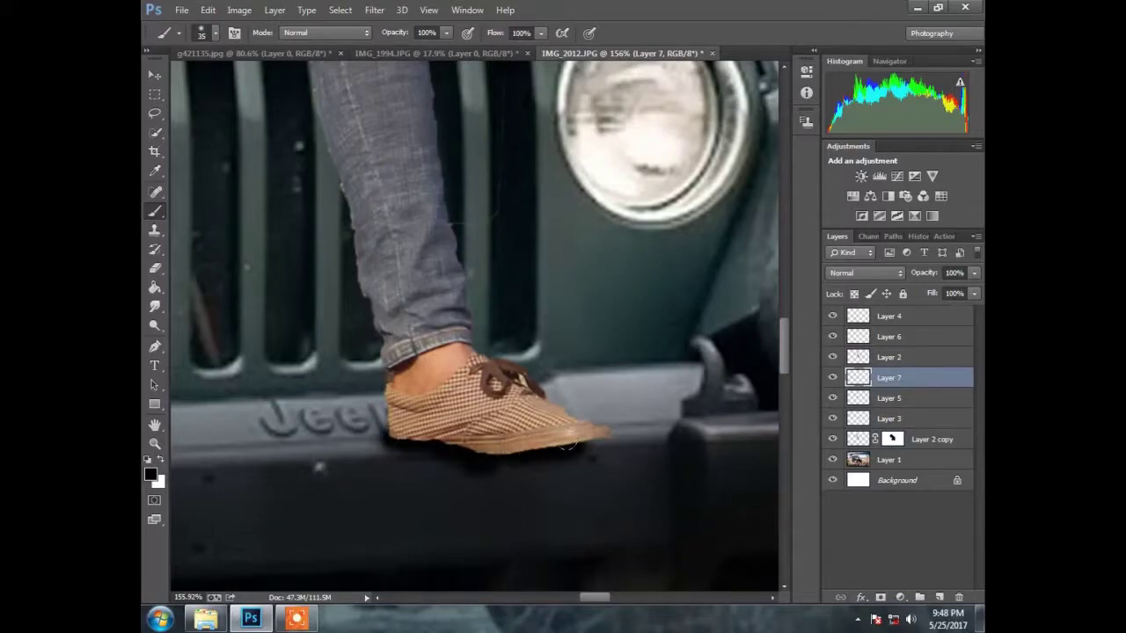
drag(927, 309, 931, 309)
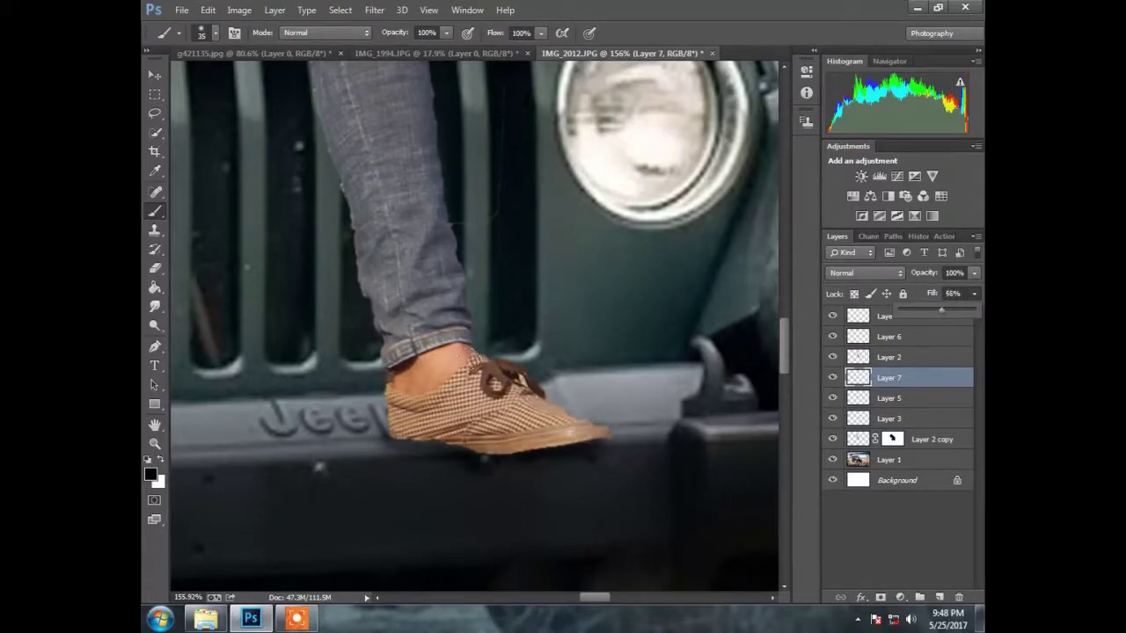
- On a new layer above Layer 2, shade the leg, sole and ankle at 37% fill
click(935, 598)
key(ctrl+bracketright)
mouse_move(393, 280)
mouse_down()
mouse_move(396, 392)
mouse_move(489, 436)
mouse_move(436, 372)
mouse_up()
mouse_move(592, 429)
mouse_down()
mouse_move(402, 334)
mouse_move(457, 355)
mouse_move(420, 386)
mouse_up()
drag(974, 293, 928, 310)
- On a new layer, paint a shadow under the boot onto the bumper at 61% fill
scroll(461, 253, down, 3)
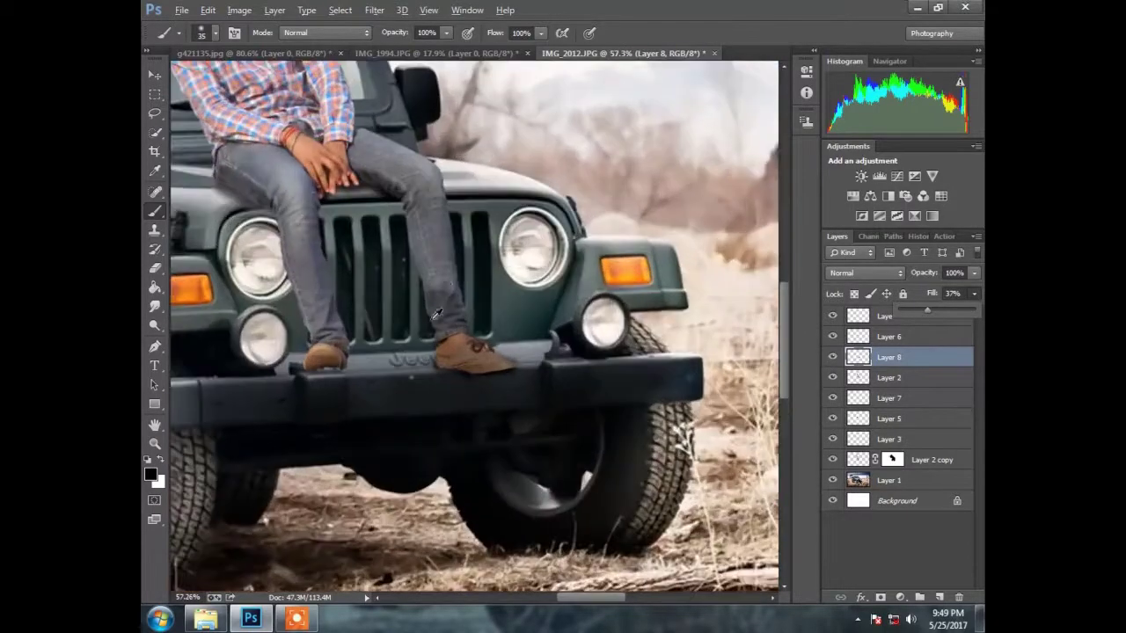
key(bracketright)
key(bracketright)
key(bracketright)
key(bracketright)
key(bracketright)
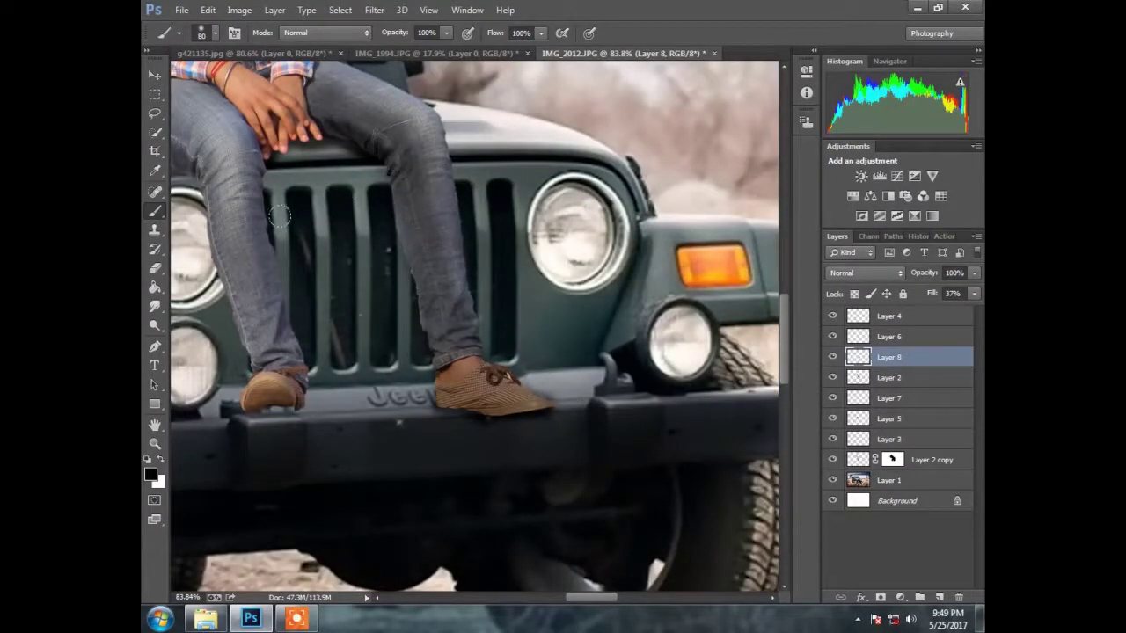
scroll(278, 216, down, 3)
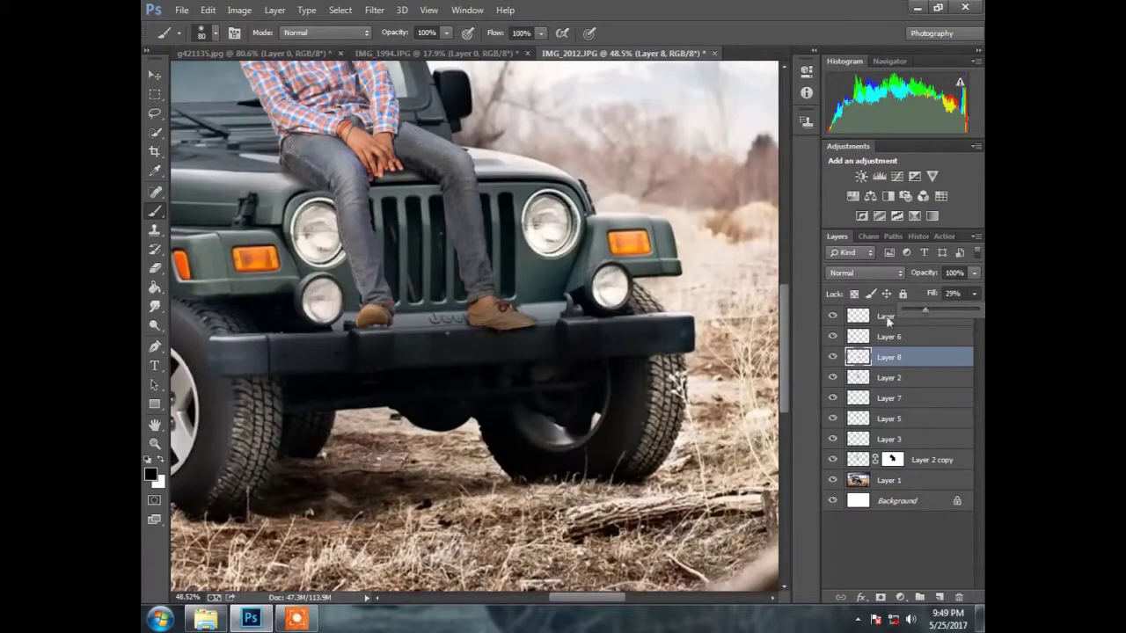
scroll(394, 352, up, 2)
scroll(394, 352, up, 2)
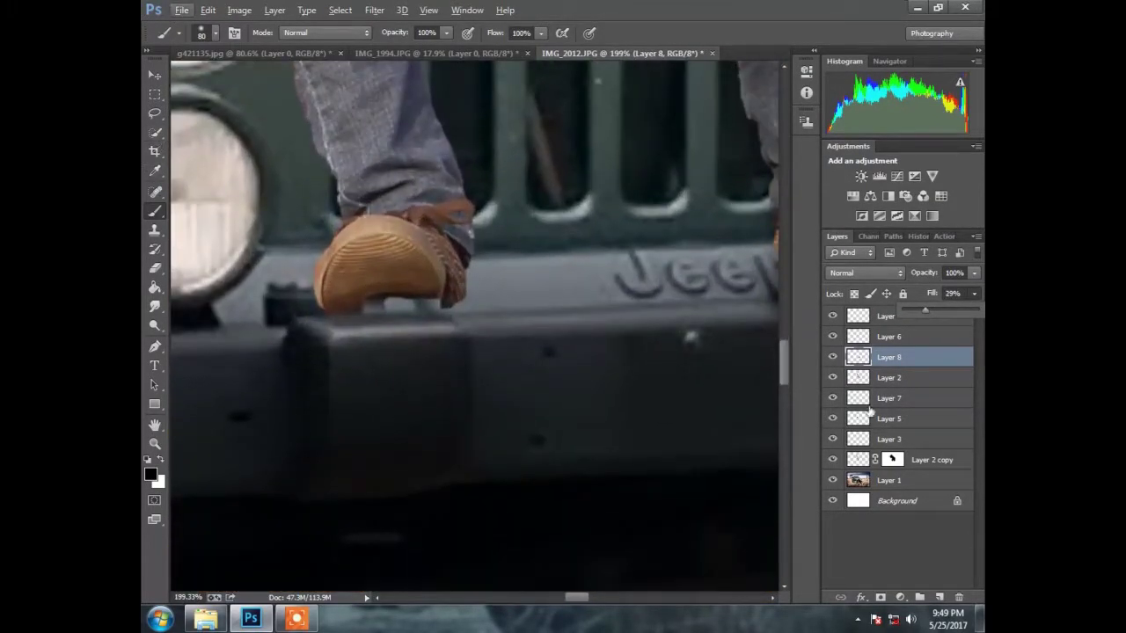
click(939, 598)
drag(342, 310, 347, 283)
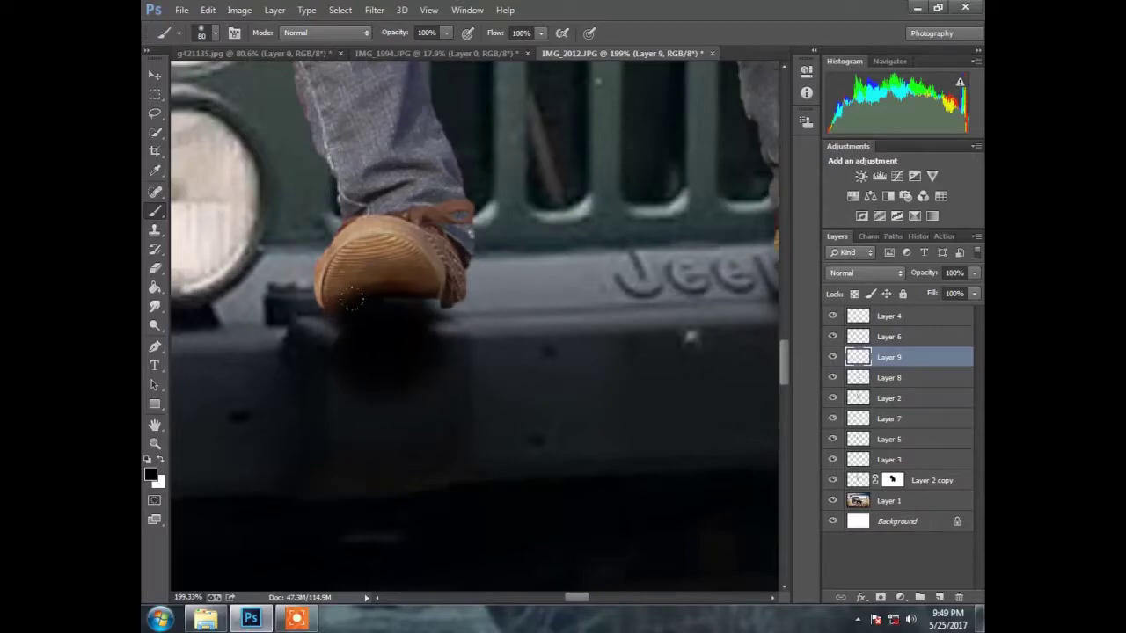
drag(959, 314, 946, 314)
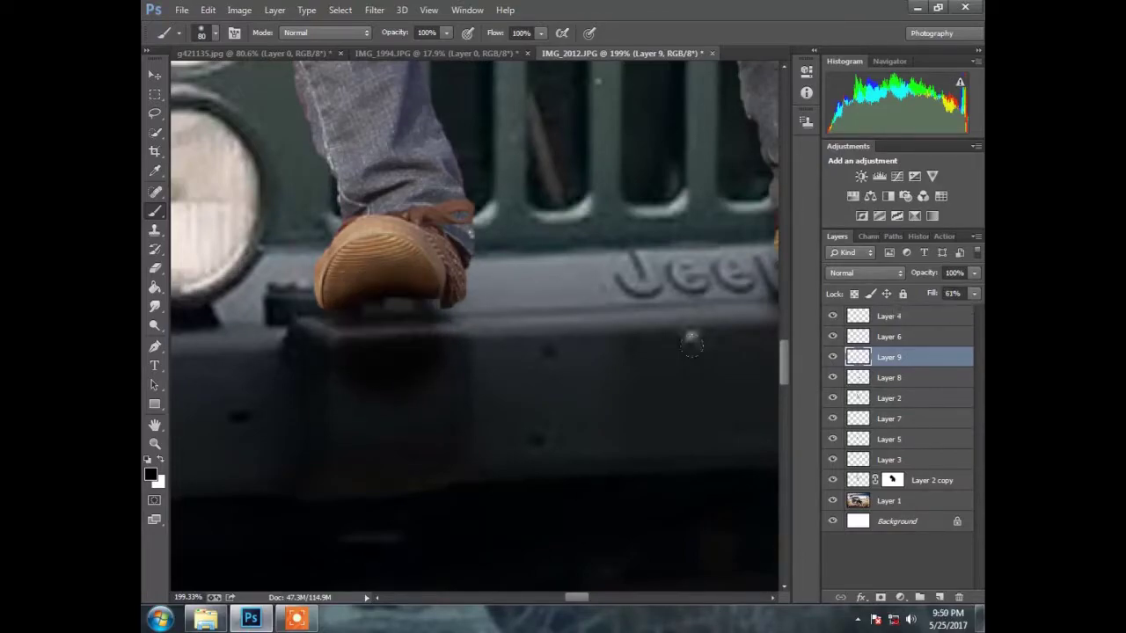
- Darken the boot on another layer with a size-60 soft brush at low fill
click(939, 597)
key(bracketright)
key(bracketright)
key(bracketright)
drag(361, 272, 392, 257)
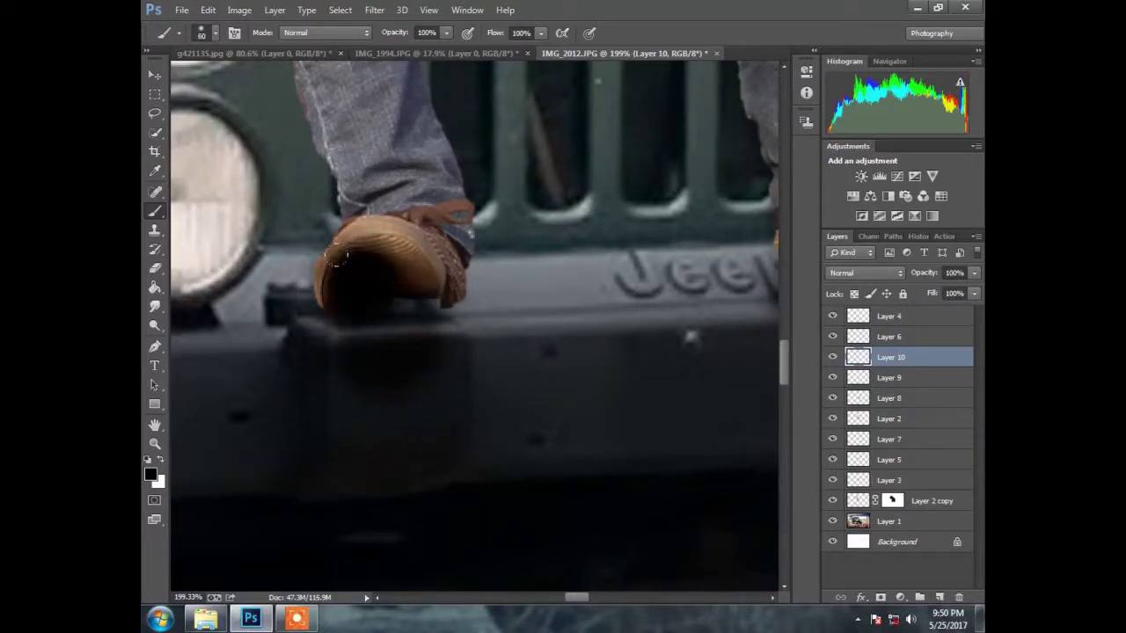
mouse_move(974, 294)
mouse_down()
mouse_move(914, 308)
mouse_move(933, 309)
mouse_up()
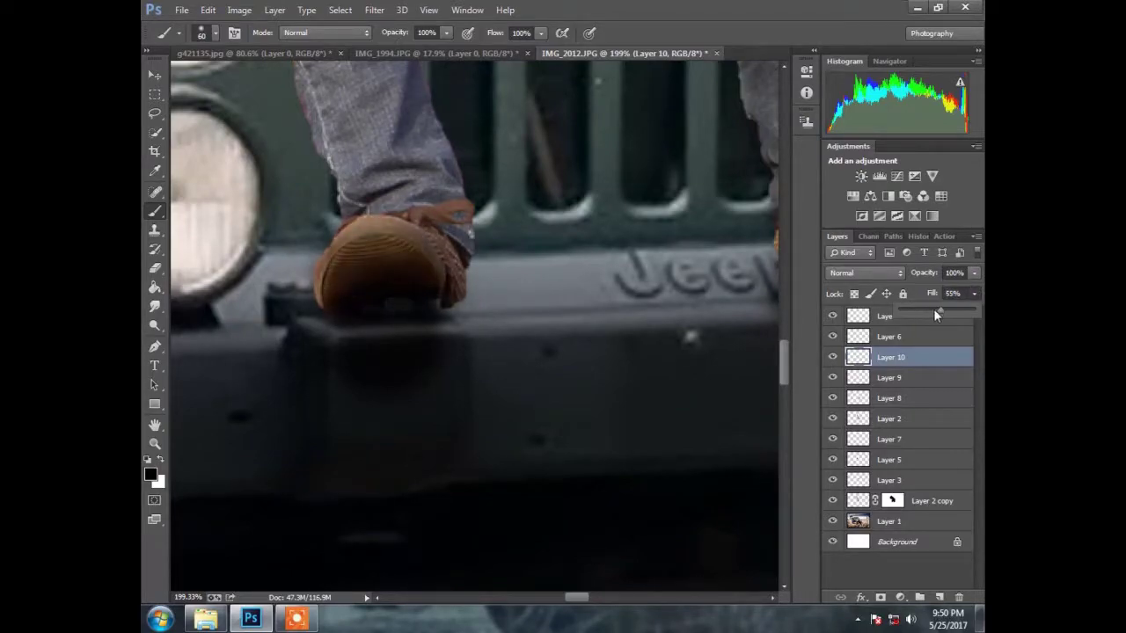
key(v)
click(888, 522)
- Create a new Layer 11 directly beneath the man's Layer 2
key(ctrl+0)
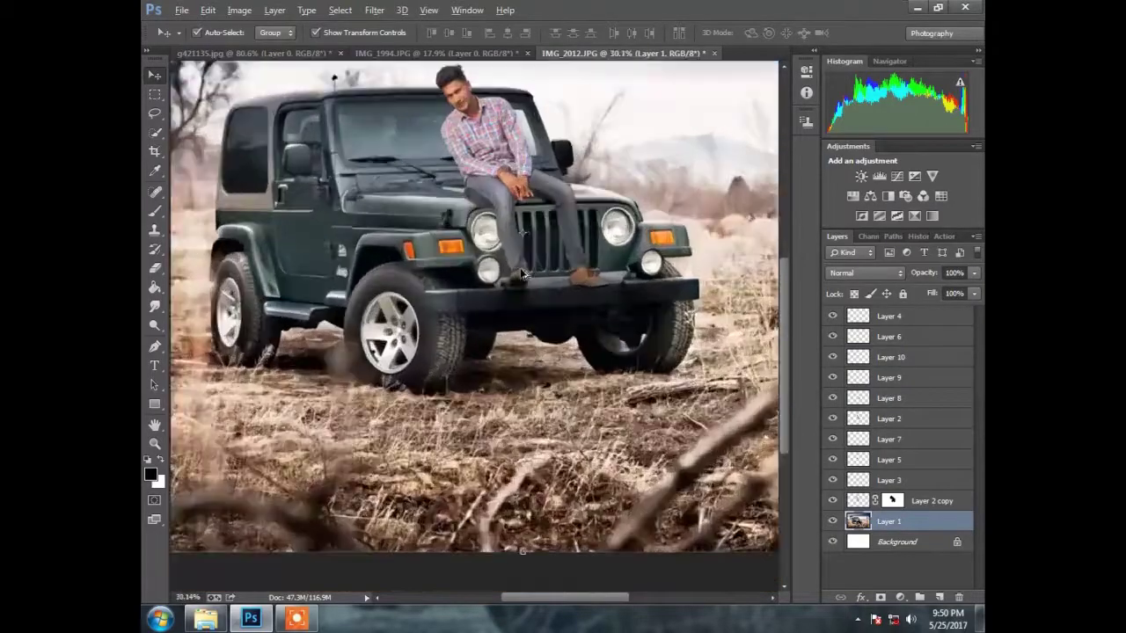
scroll(581, 238, up, 3)
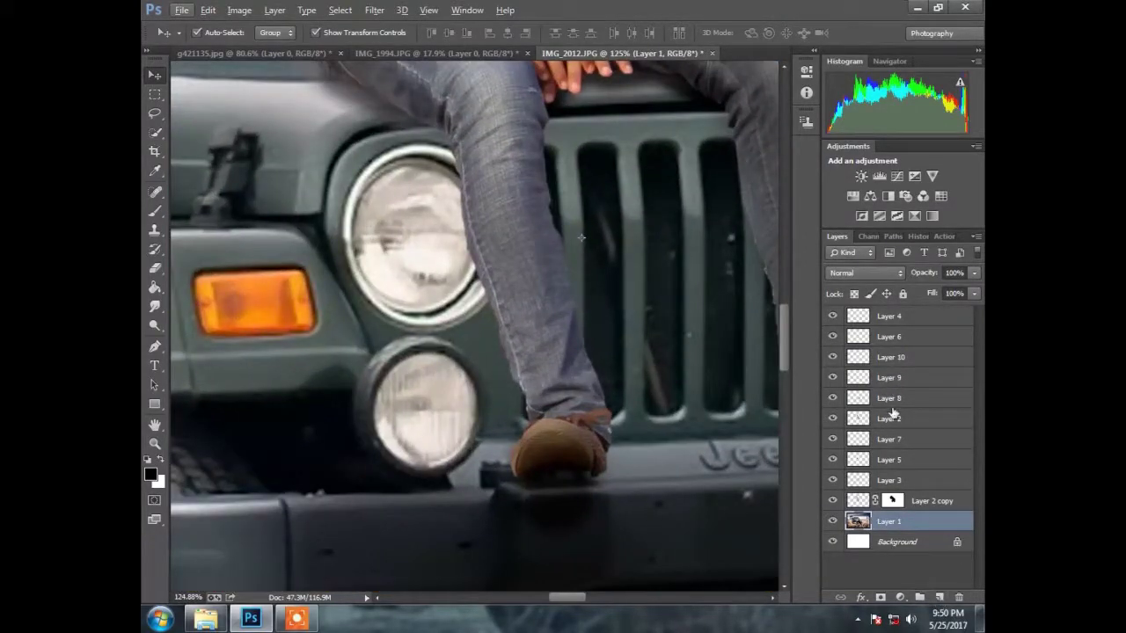
click(893, 416)
key(ctrl+shift+alt+n)
key(ctrl+bracketleft)
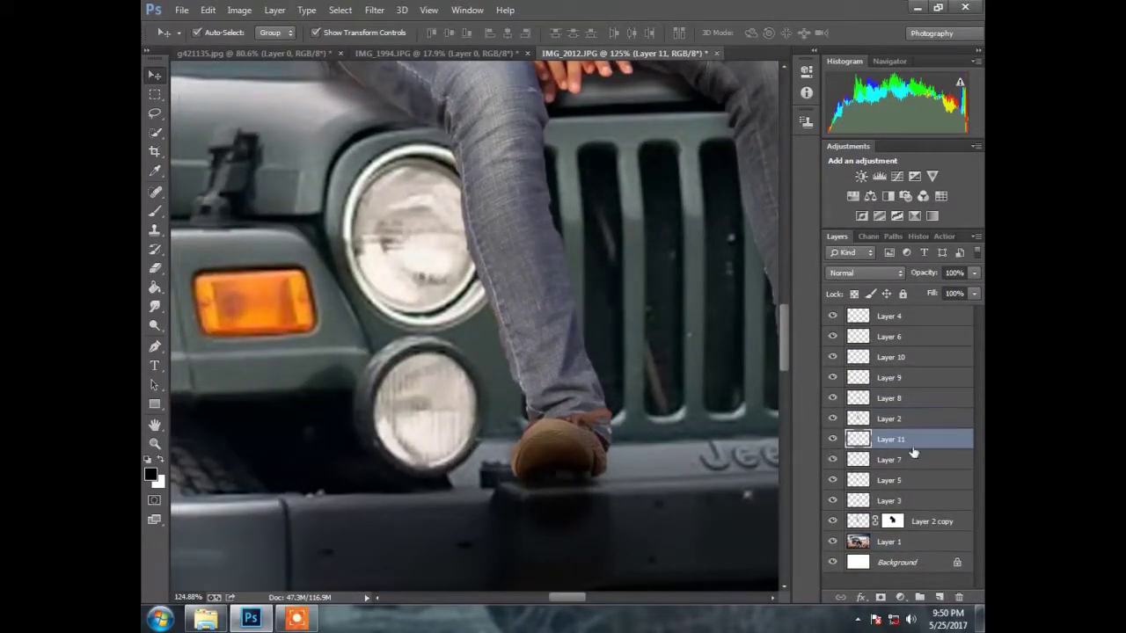
scroll(308, 196, up, 5)
- Brush black shadows along both legs' edges and set the layer's fill to 75%
click(156, 212)
mouse_move(370, 202)
mouse_down()
mouse_move(462, 361)
mouse_move(512, 496)
mouse_up()
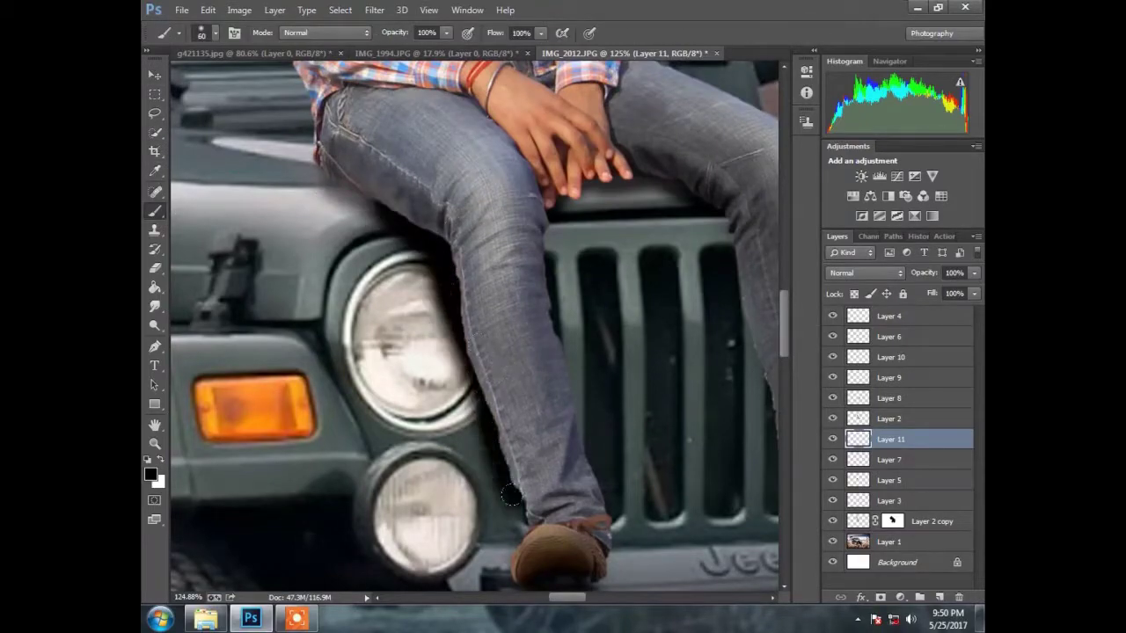
drag(632, 143, 508, 120)
drag(589, 198, 670, 488)
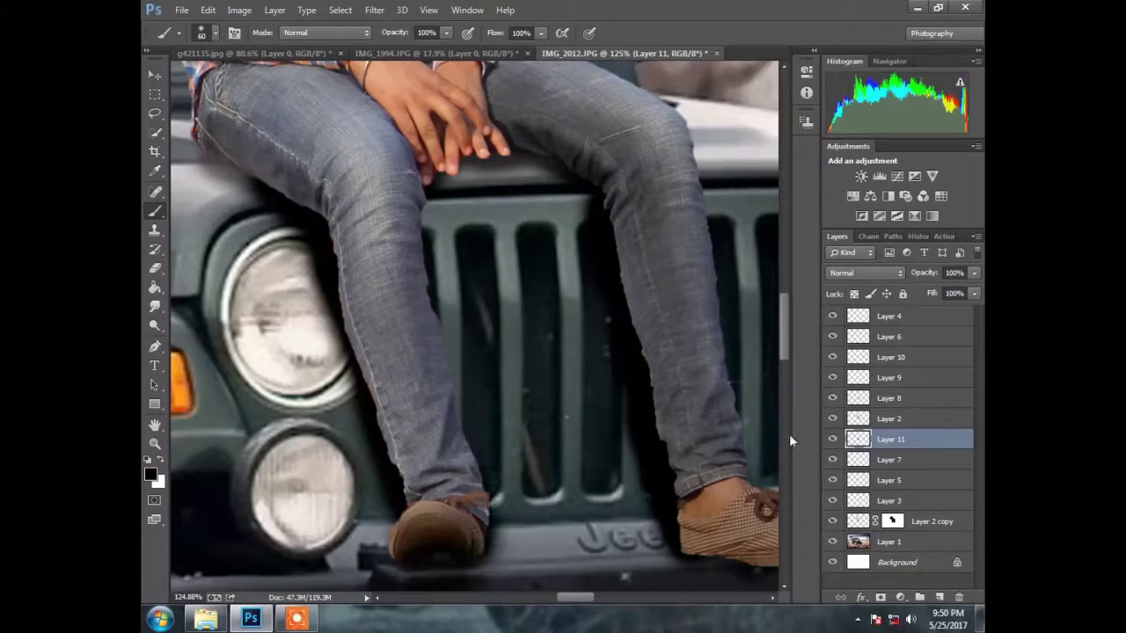
click(974, 293)
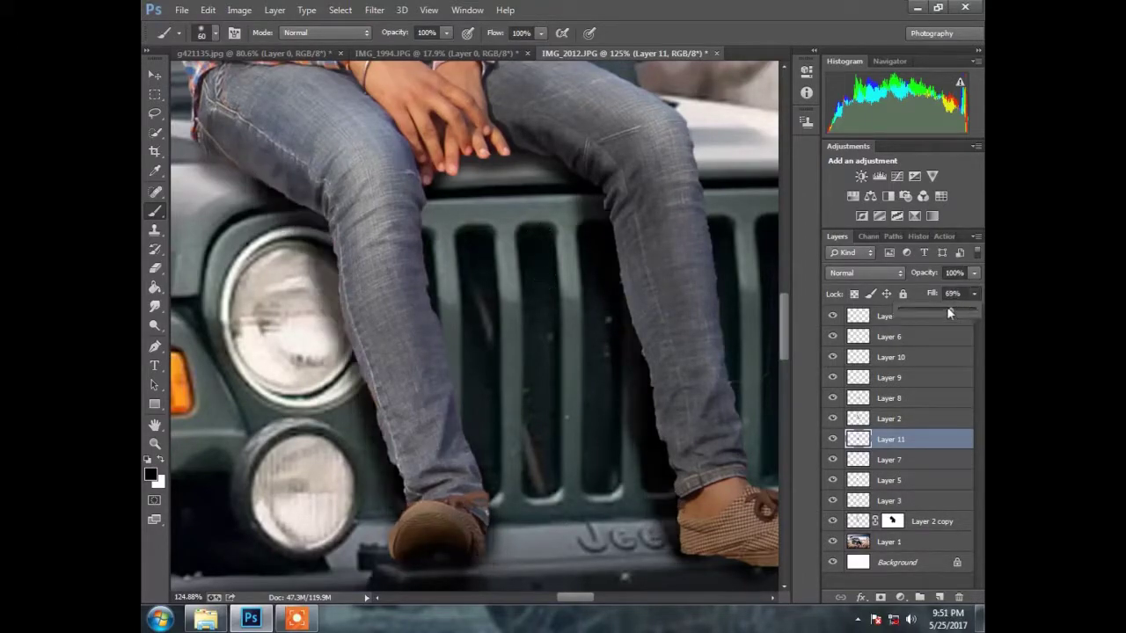
drag(947, 310, 958, 320)
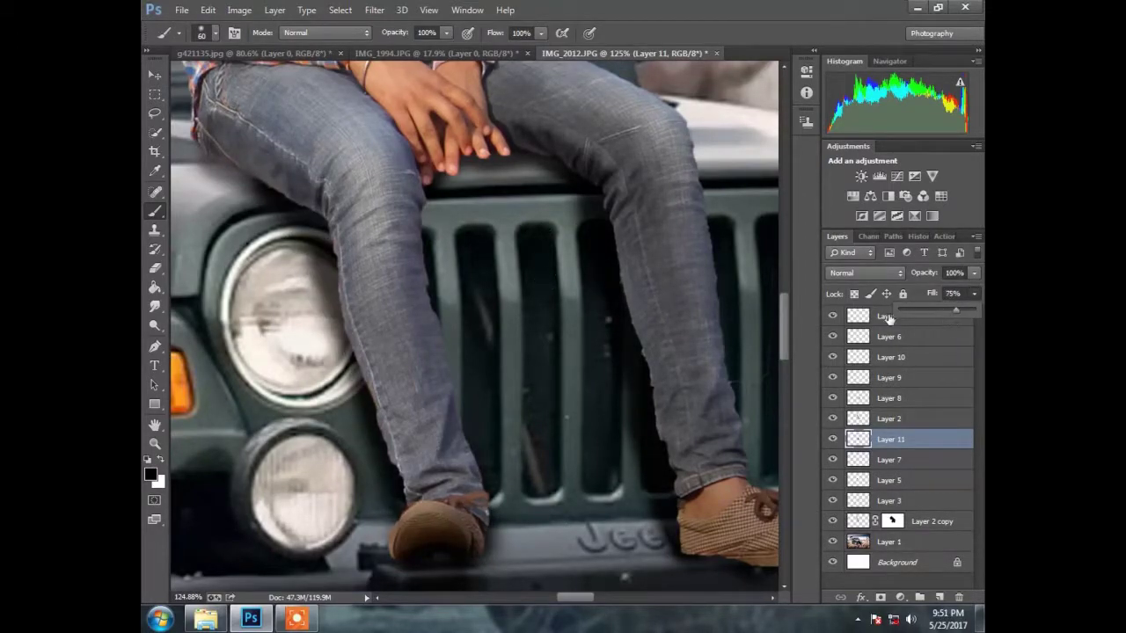
- Add Layer 12 above Layer 2, shade the left leg past the headlight, and fade it to 46% fill
click(940, 598)
drag(915, 439, 919, 421)
drag(297, 179, 380, 411)
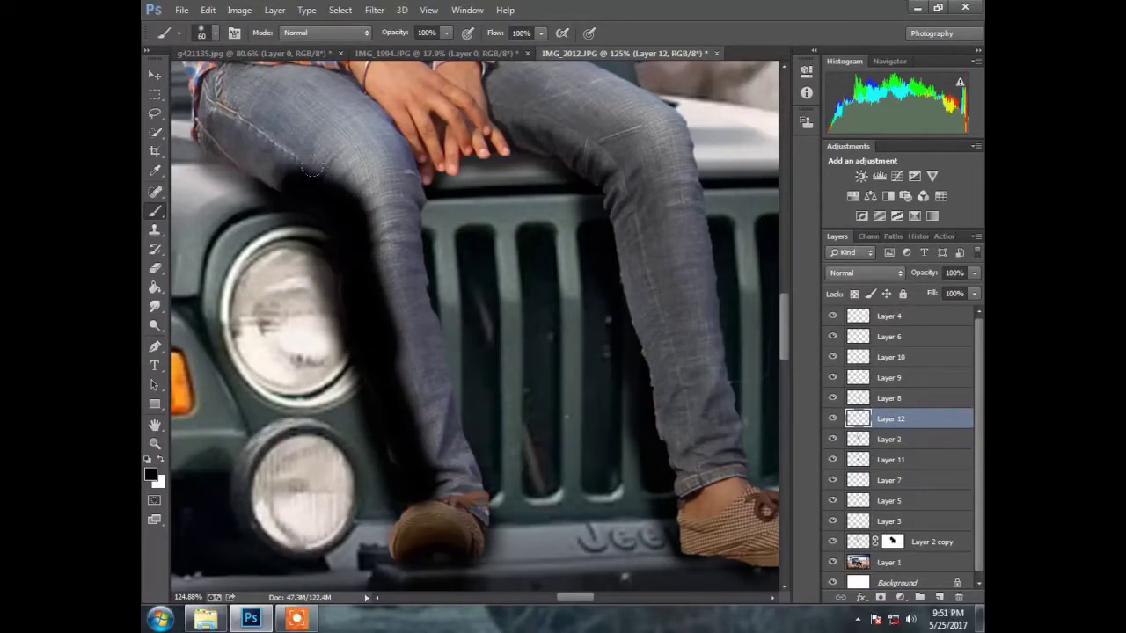
drag(976, 298, 923, 312)
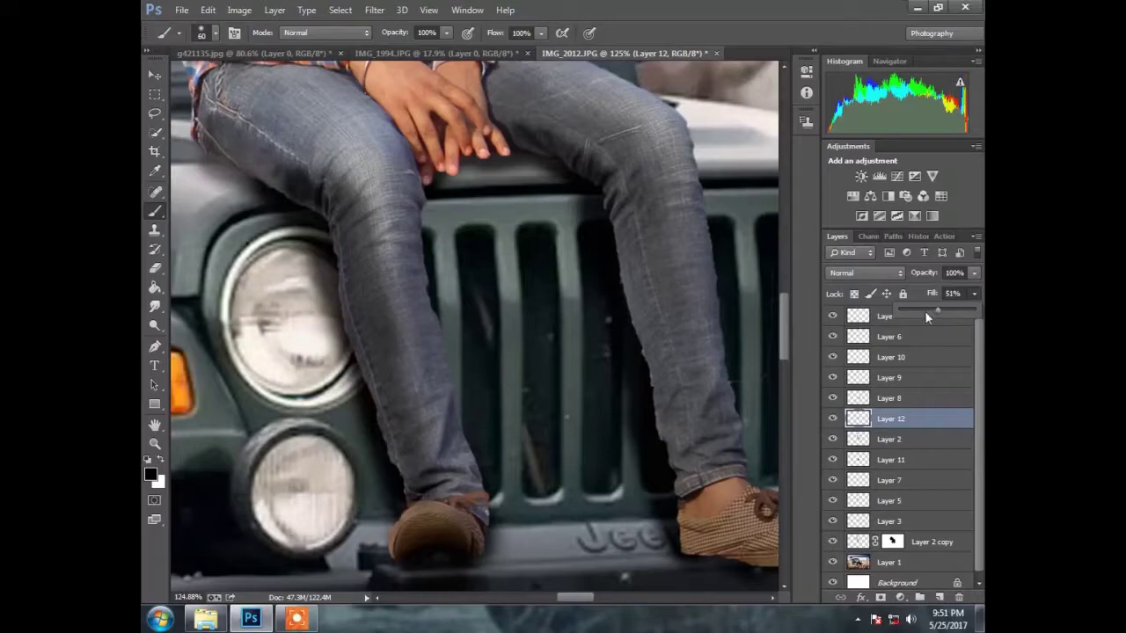
key(ctrl+0)
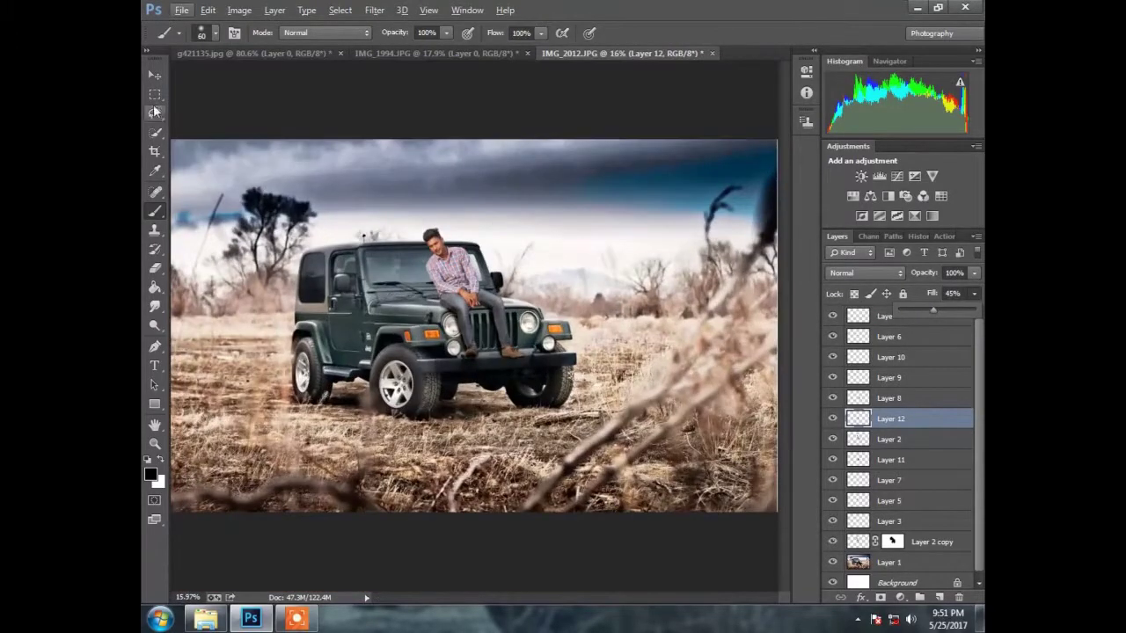
key(v)
click(631, 262)
click(910, 325)
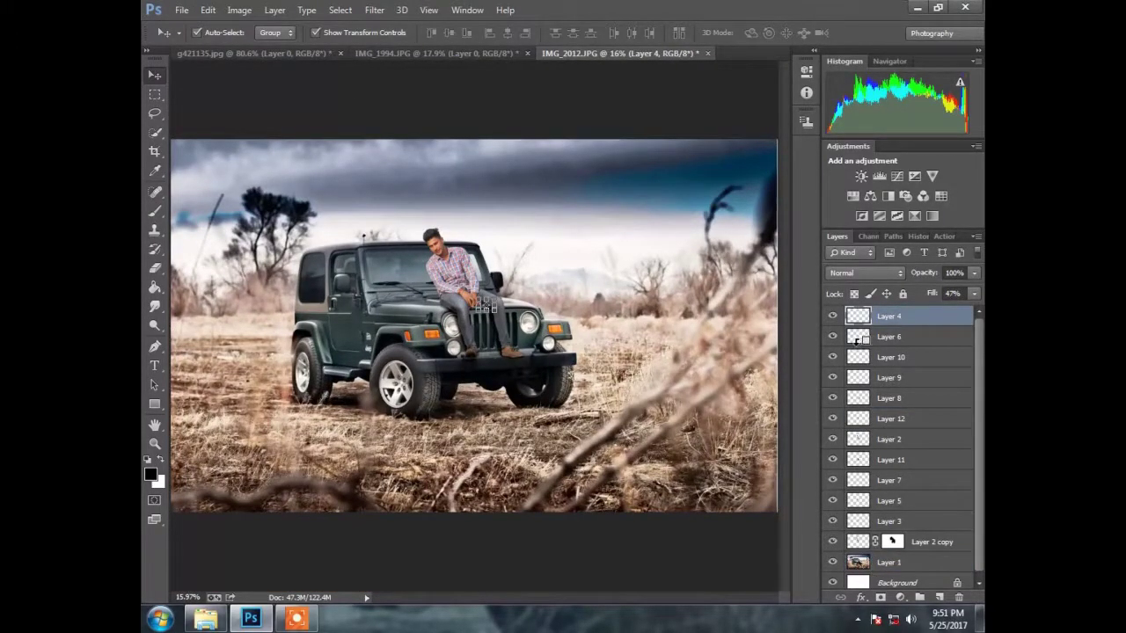
- Stamp all visible layers into Layer 13 and duplicate it as Layer 13 copy
key(ctrl+alt+shift+e)
key(ctrl+j)
scroll(490, 347, up, 8)
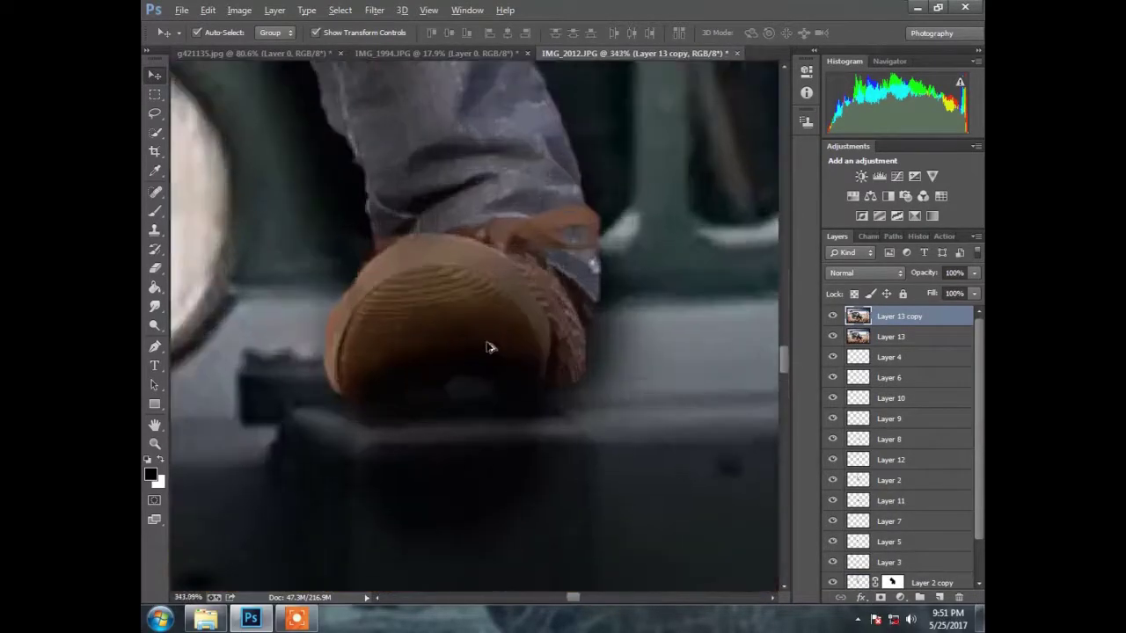
scroll(490, 348, down, 1)
- Clone-stamp the bumper beneath the man's shoe to clean it up, then return to the Move tool
key(s)
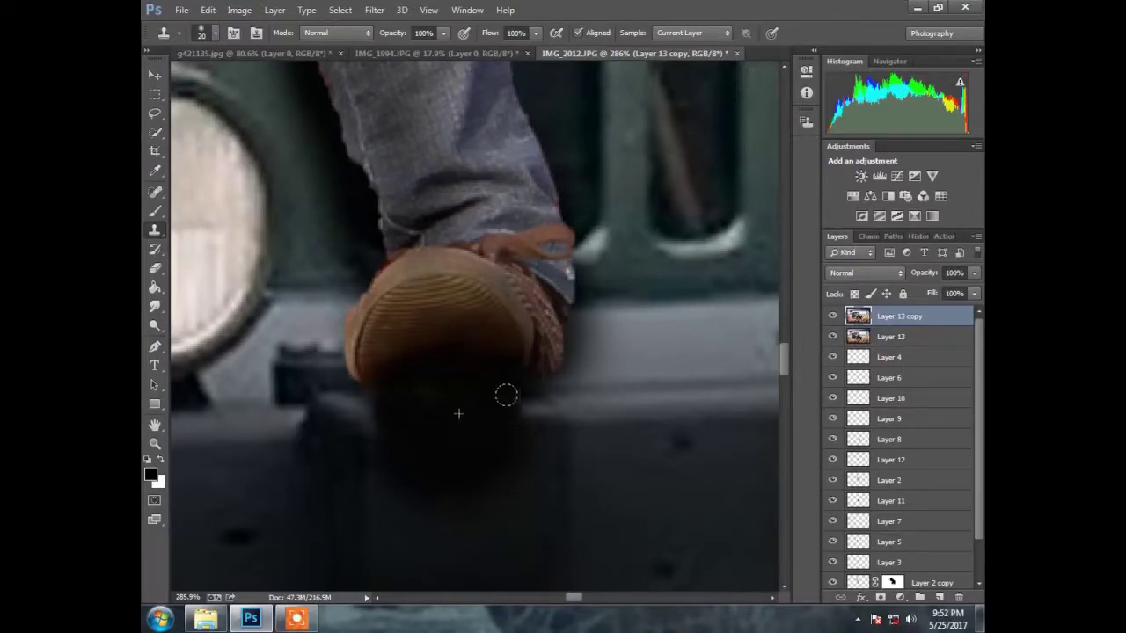
scroll(420, 359, down, 5)
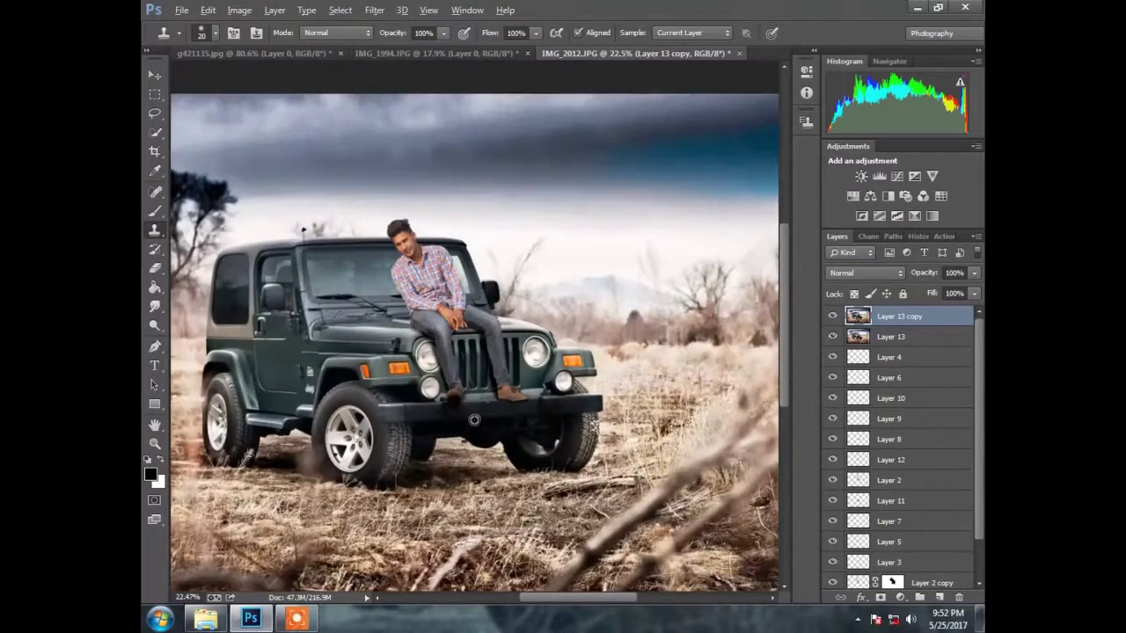
scroll(493, 343, up, 2)
scroll(544, 326, down, 4)
scroll(528, 316, up, 2)
scroll(502, 304, up, 2)
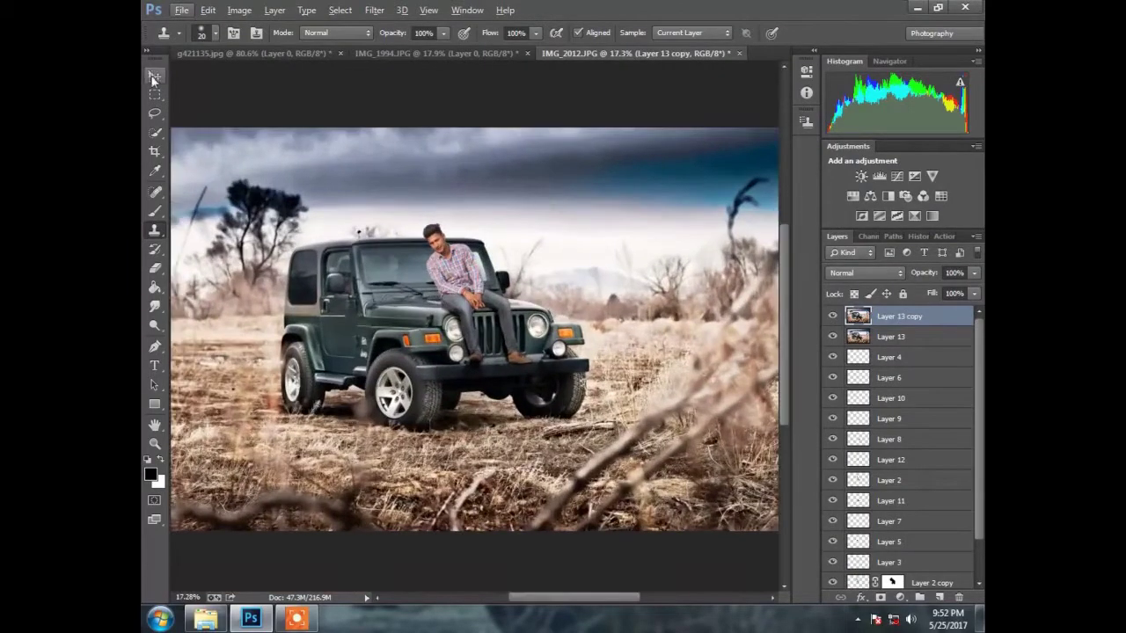
key(v)
scroll(475, 290, up, 2)
scroll(459, 279, up, 3)
scroll(458, 280, down, 3)
scroll(459, 275, down, 3)
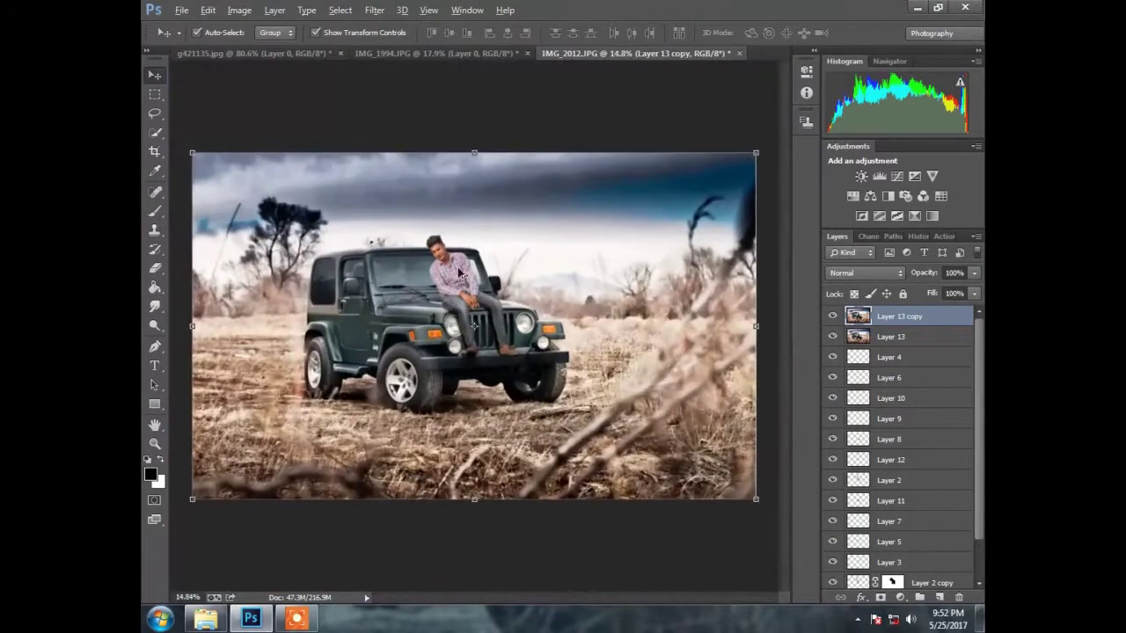
- Apply a Camera Raw Filter with Clarity +29, Blacks +54, Whites +32, Shadows -7 and brighter highlights
click(374, 10)
click(400, 102)
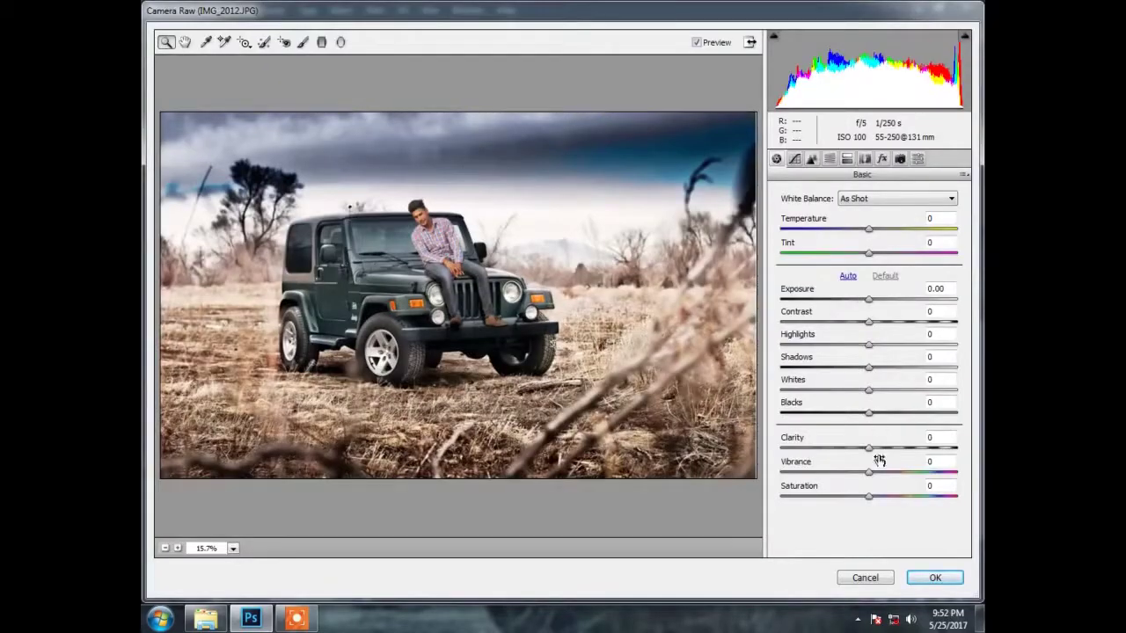
mouse_move(869, 448)
mouse_down()
mouse_move(894, 448)
mouse_move(916, 413)
mouse_move(897, 390)
mouse_up()
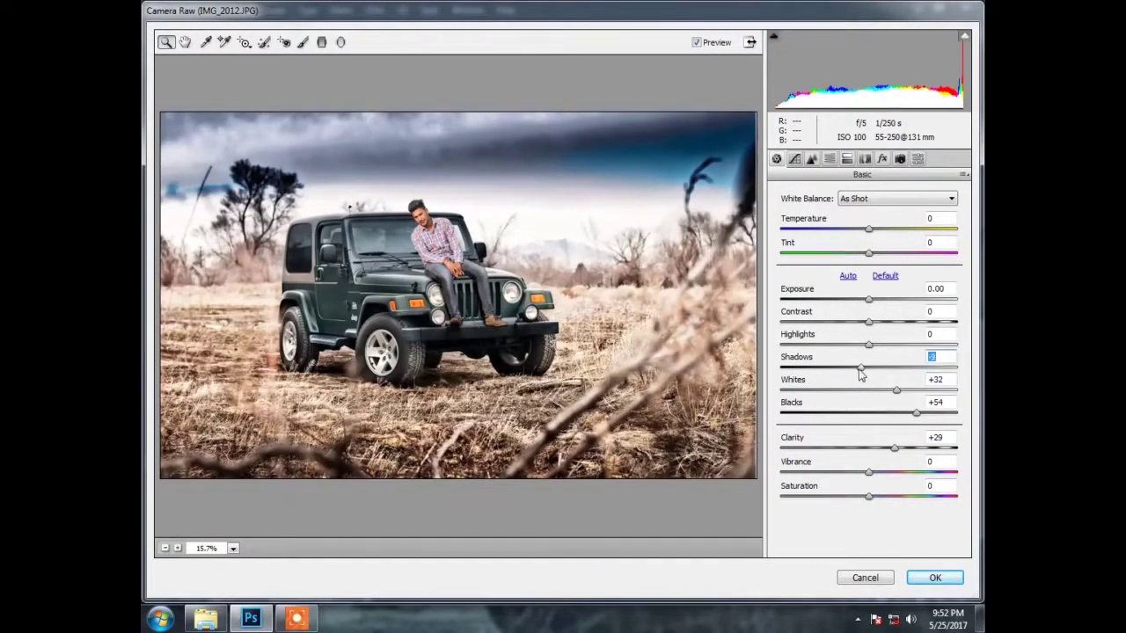
drag(884, 350, 938, 350)
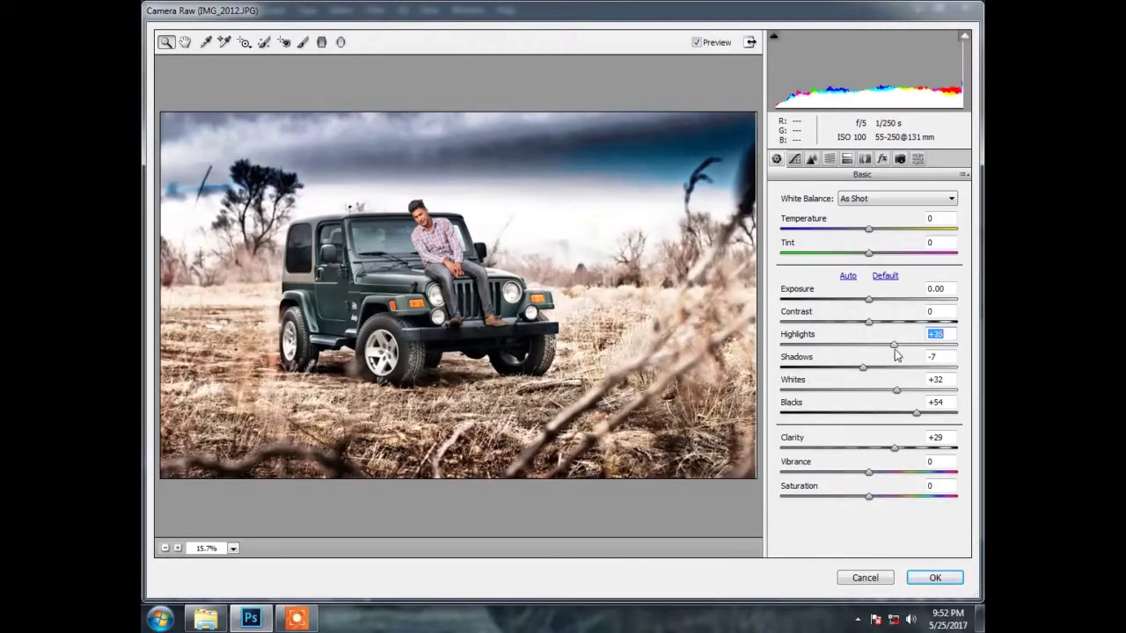
key(Return)
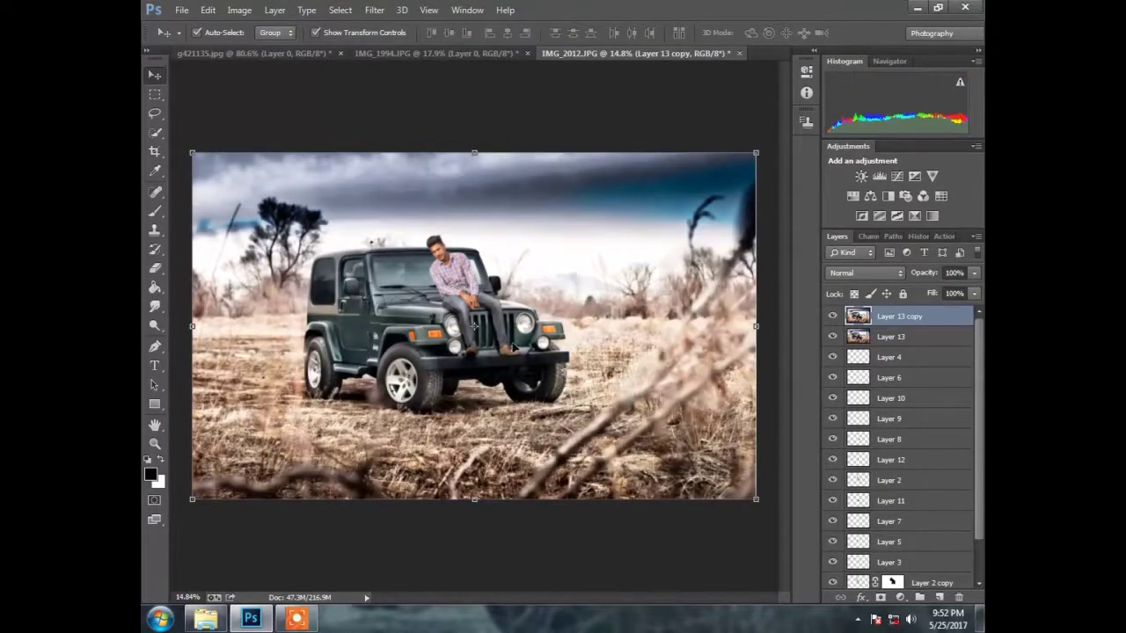
- Add a Color Lookup adjustment layer, starting from the Candlelight.CUBE look
scroll(445, 258, up, 2)
scroll(445, 258, up, 2)
scroll(414, 290, up, 2)
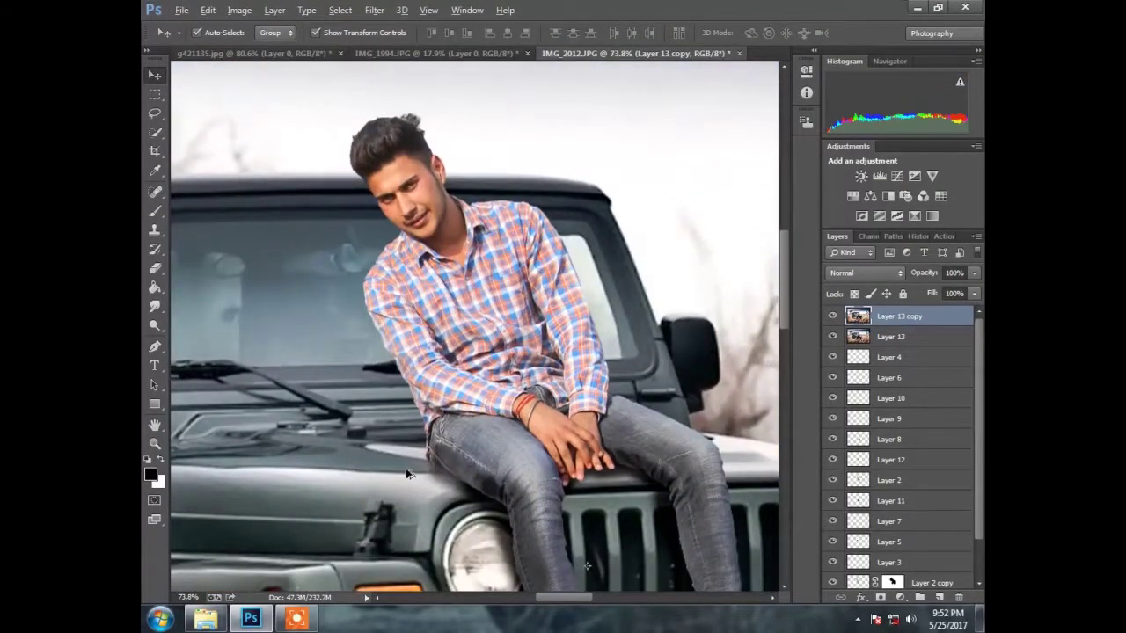
scroll(407, 474, down, 5)
scroll(634, 323, up, 1)
scroll(634, 323, down, 1)
click(899, 597)
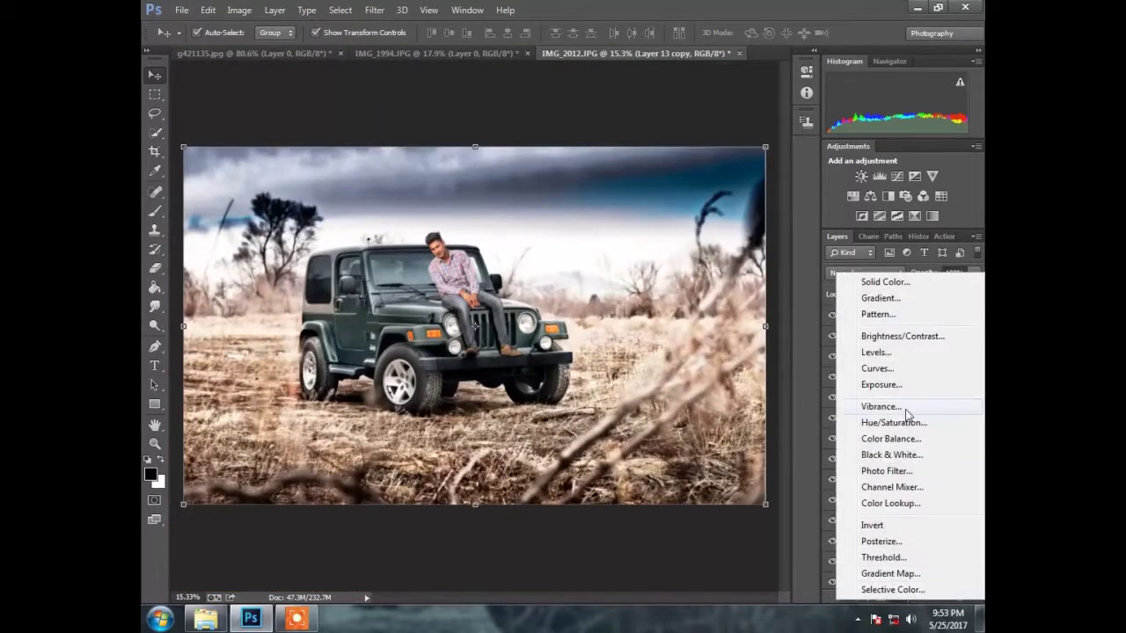
click(890, 503)
click(736, 107)
click(731, 188)
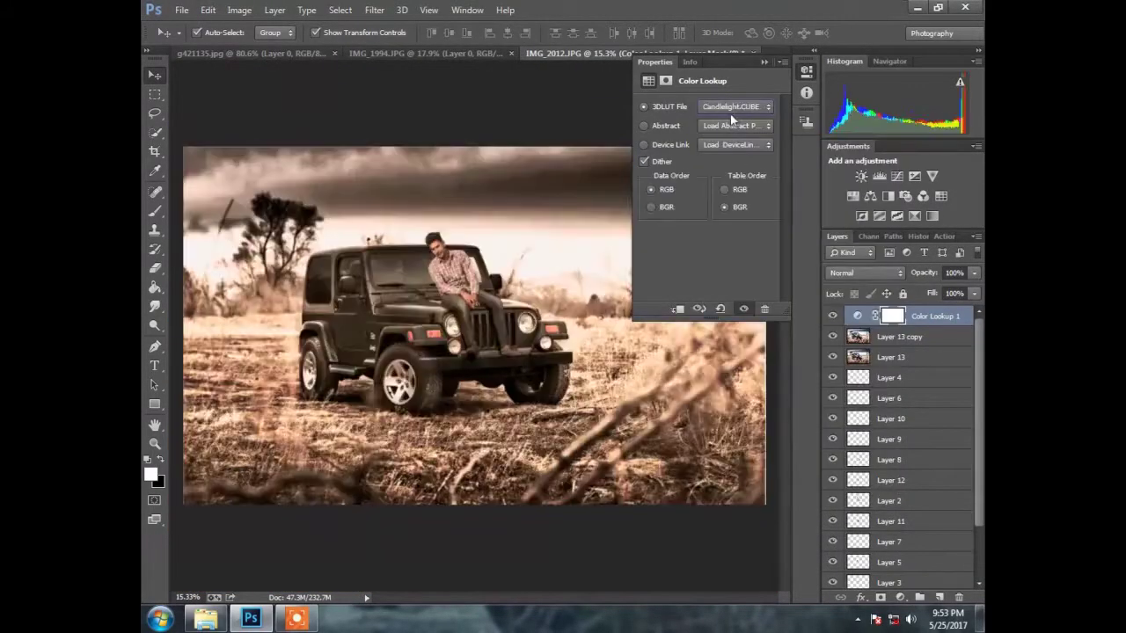
- Settle on the Kodak 5205 Fuji film LUT and lower the lookup layer's fill to 29%
key(Down)
key(Down)
key(Up)
key(Down)
key(Down)
key(Down)
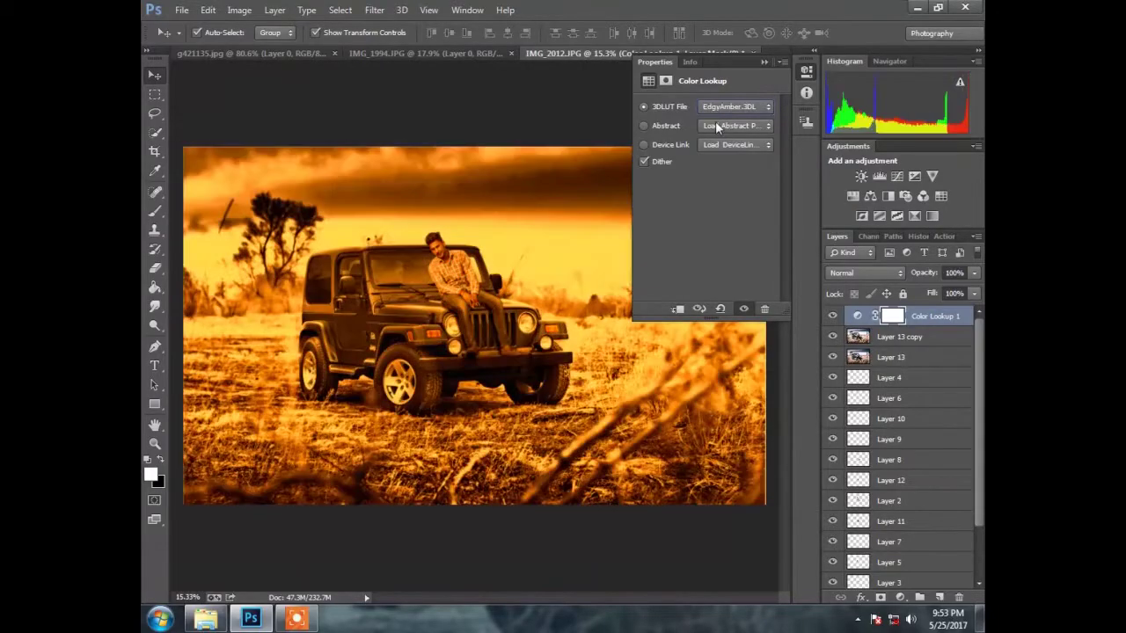
key(Down)
key(Down)
key(Down)
key(Down)
key(Down)
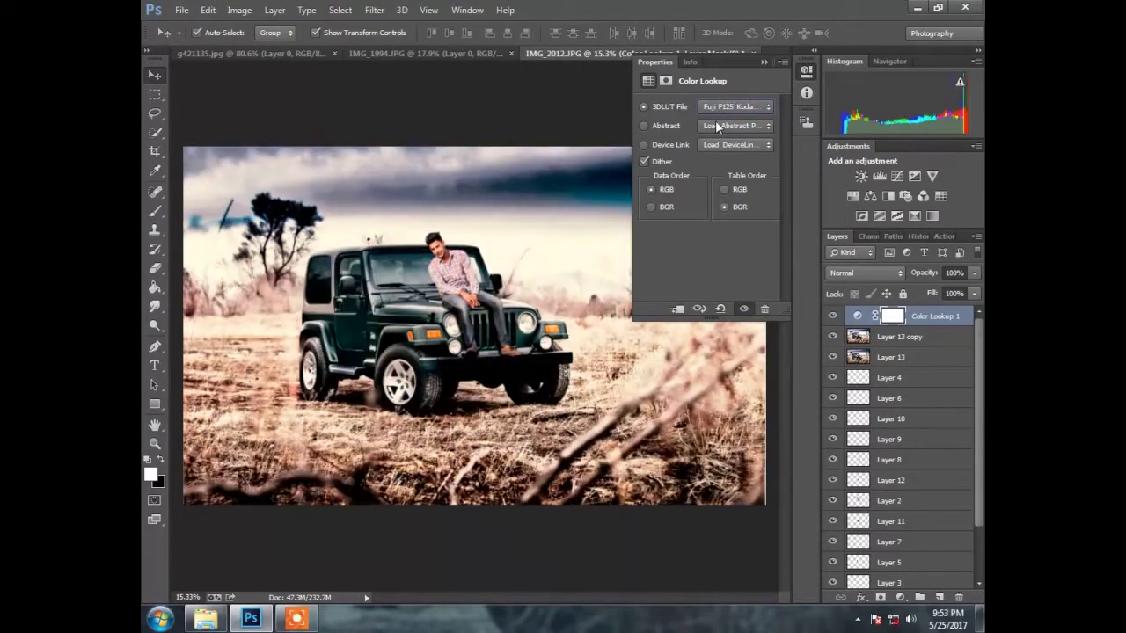
key(Down)
key(Down)
key(Down)
key(Down)
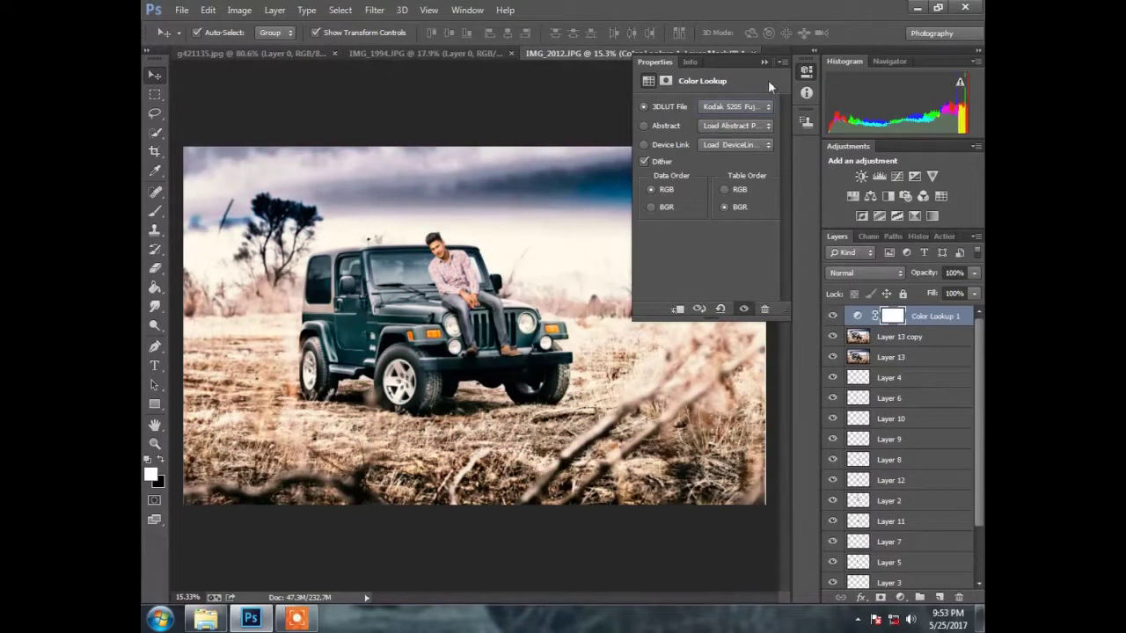
click(807, 72)
drag(974, 293, 921, 309)
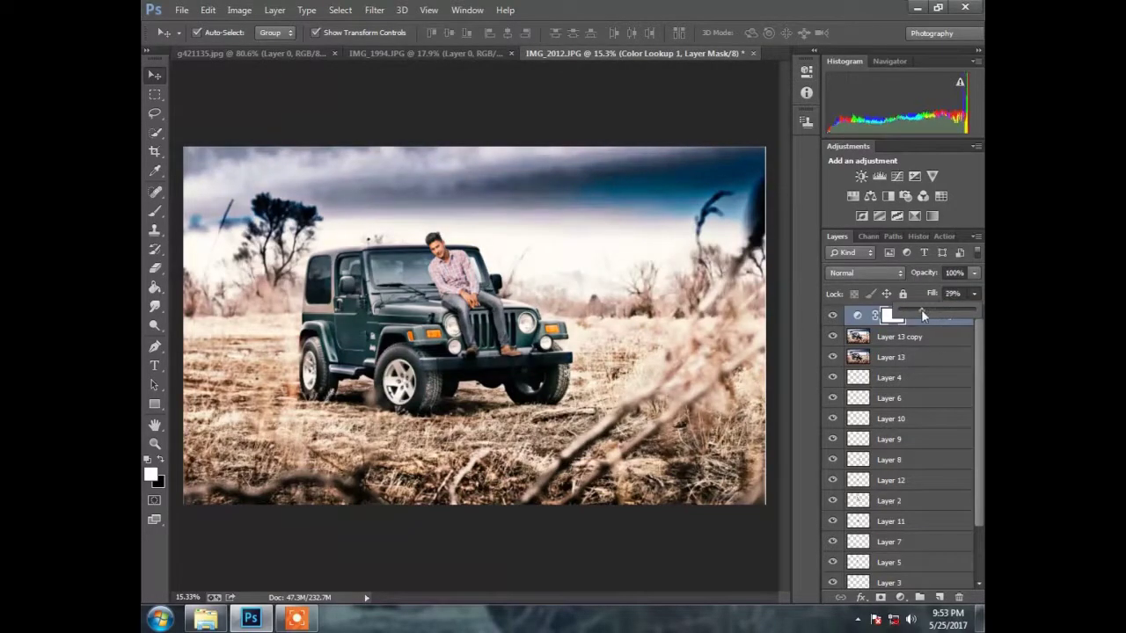
- Create a new empty Layer 14 at the top of the stack, ready for a black fill
click(655, 313)
scroll(439, 240, up, 5)
scroll(828, 432, down, 3)
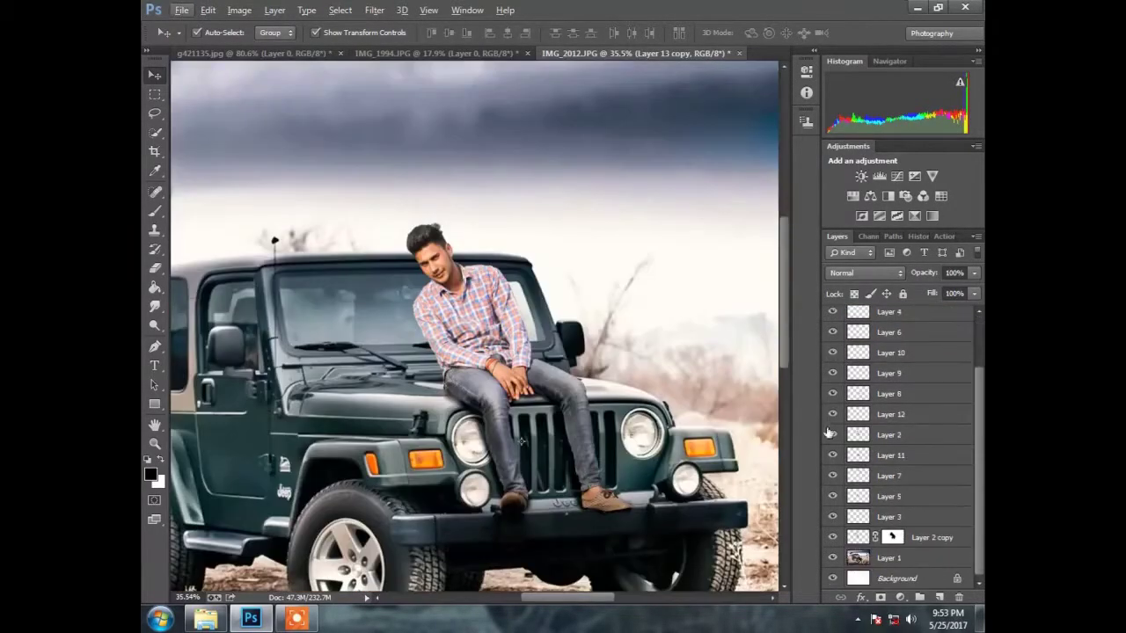
scroll(785, 347, down, 5)
scroll(979, 334, up, 3)
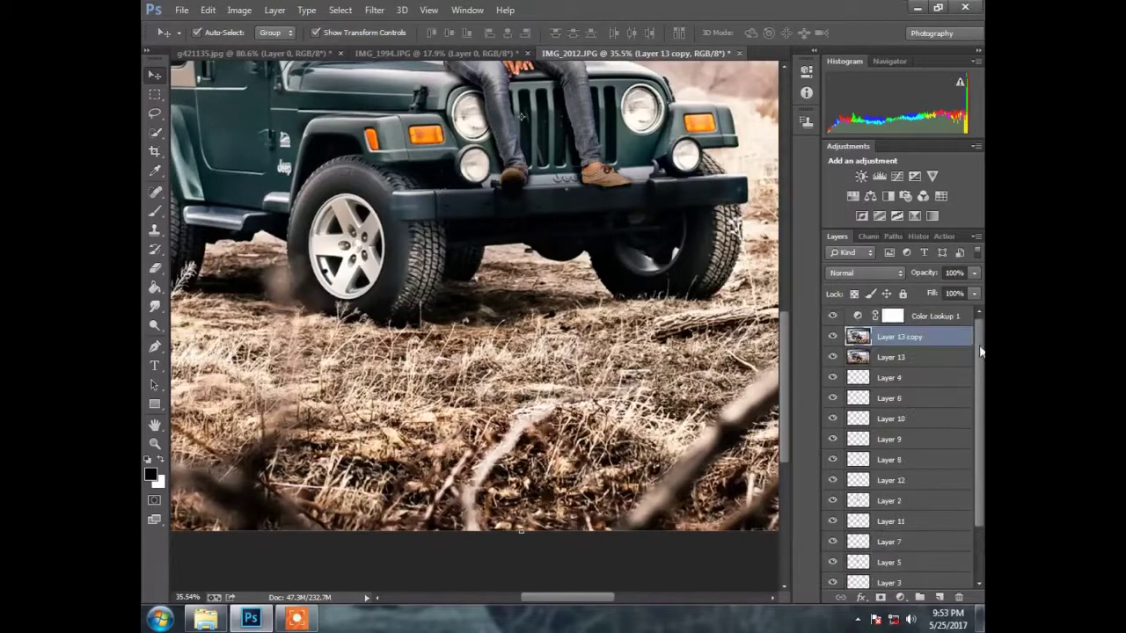
click(939, 598)
scroll(475, 352, up, 3)
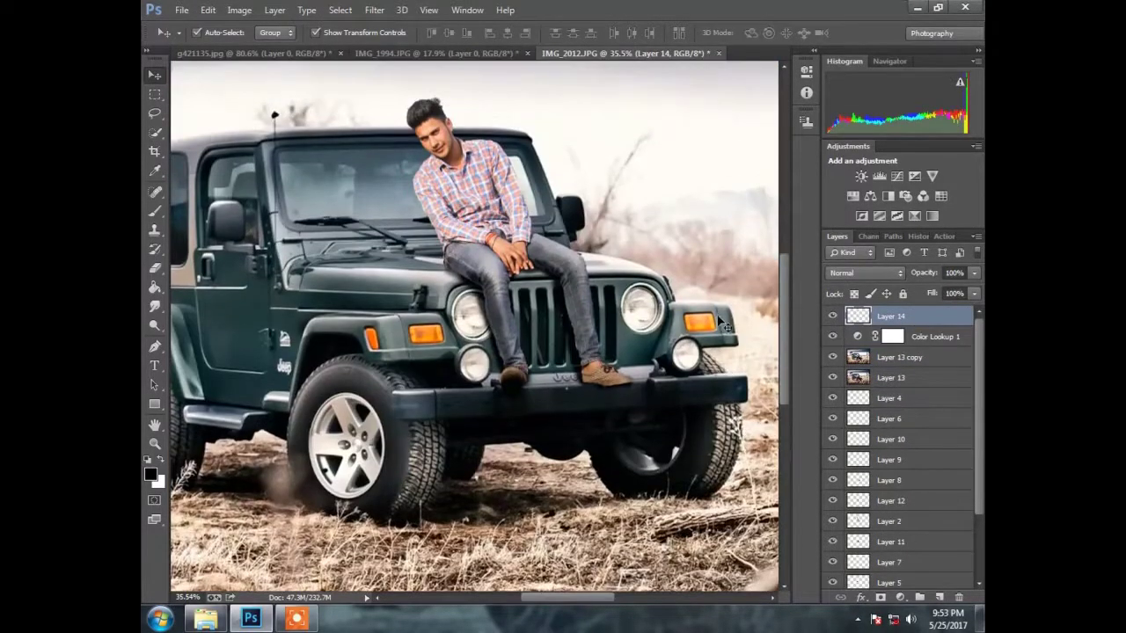
click(155, 286)
- Fill Layer 14 with black and render a 105mm Prime lens flare on it
click(577, 251)
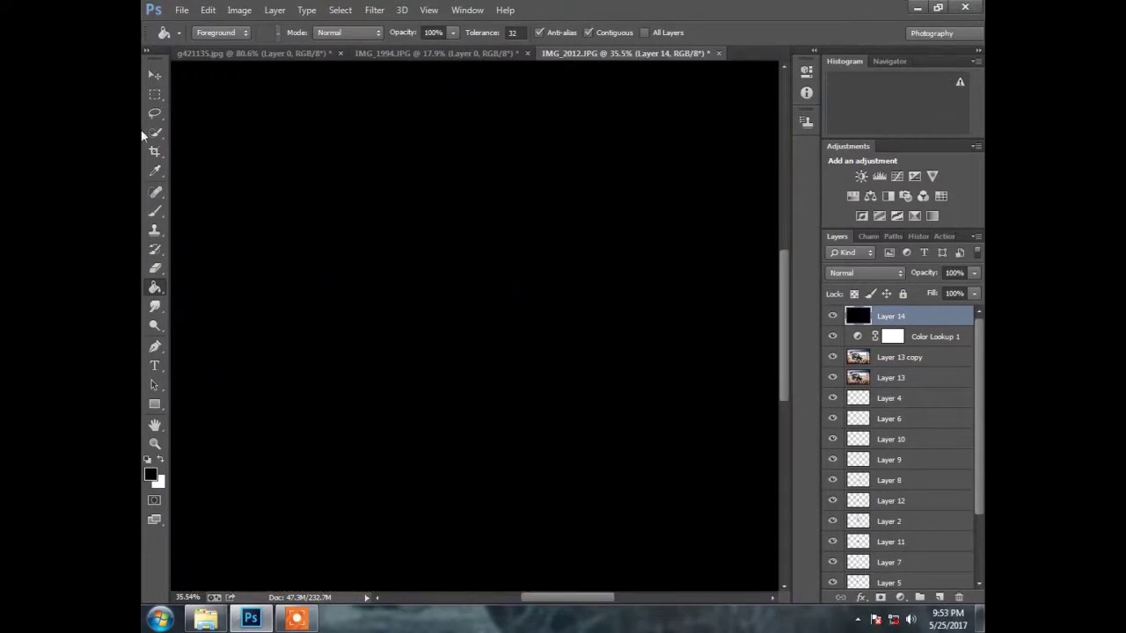
key(v)
click(373, 10)
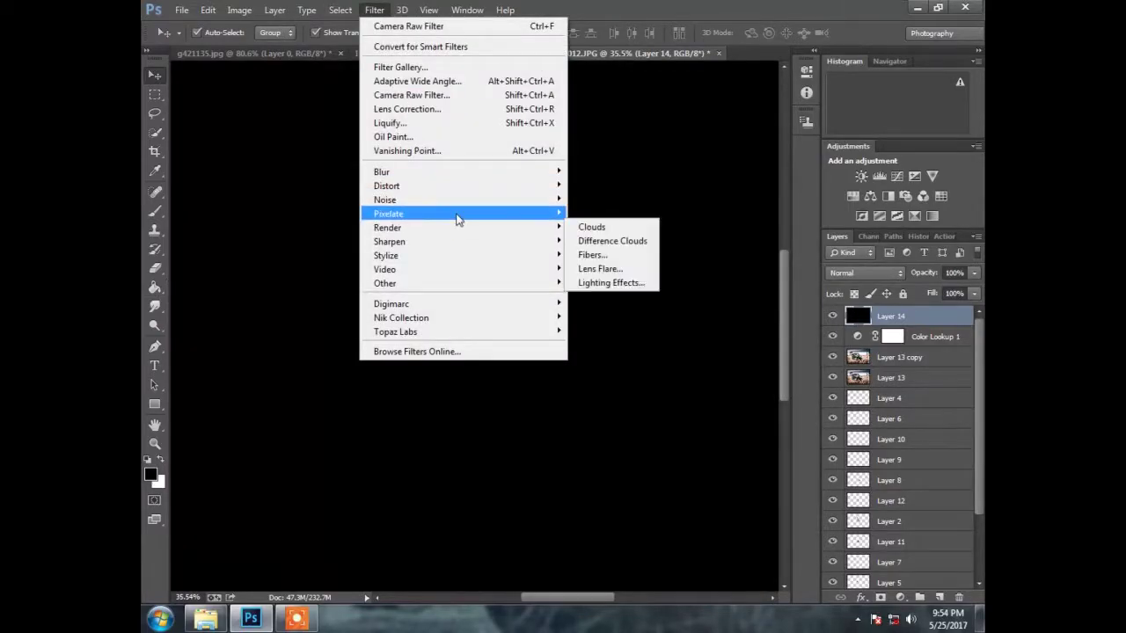
click(603, 269)
click(451, 348)
click(452, 359)
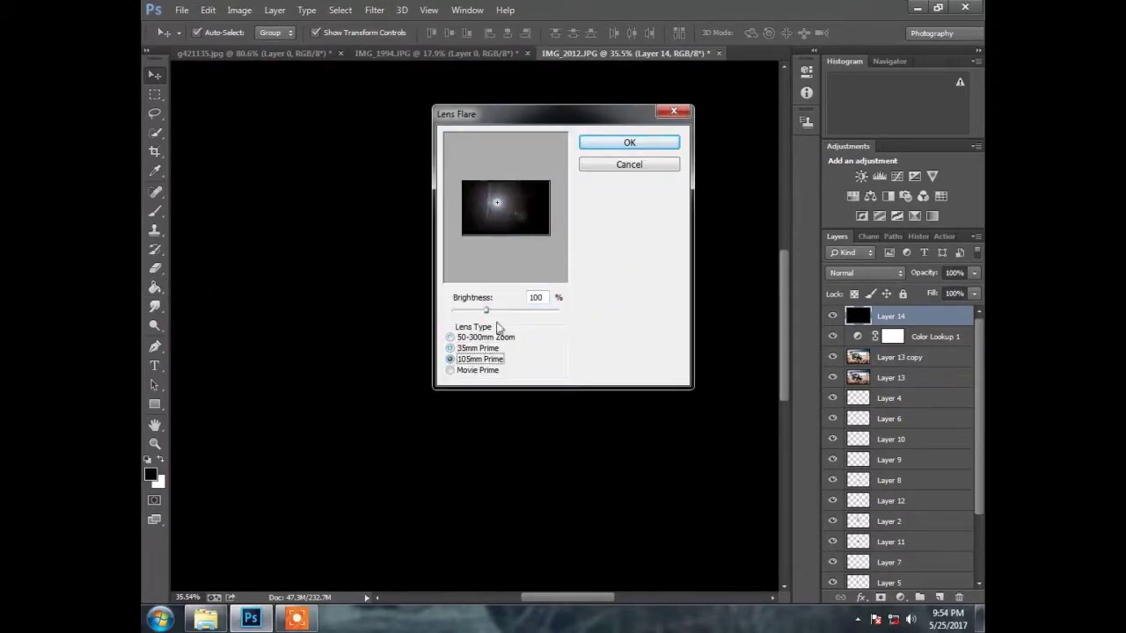
drag(485, 310, 478, 311)
click(628, 143)
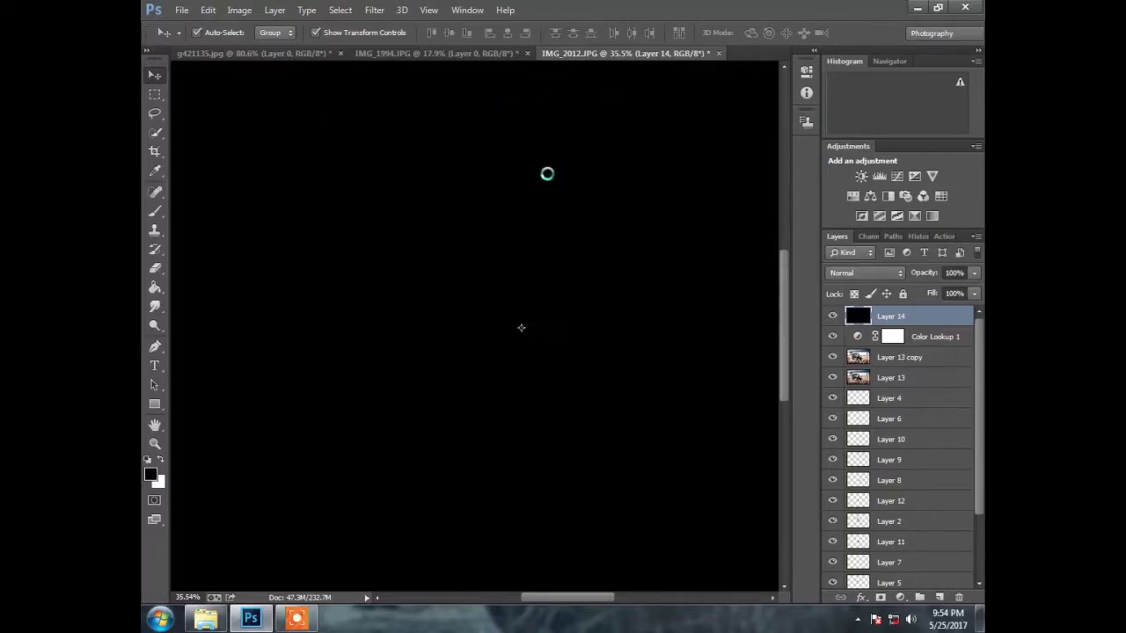
key(ctrl+0)
- Set the flare layer to Screen and scale it to about 57% over a headlight
click(865, 272)
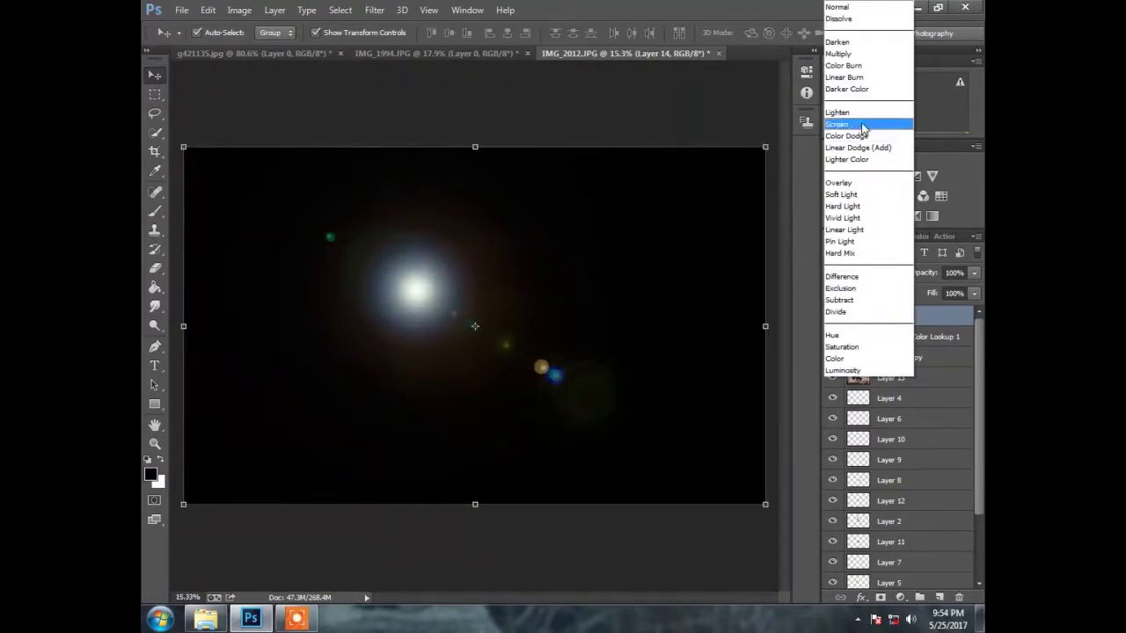
click(863, 125)
key(ctrl+minus)
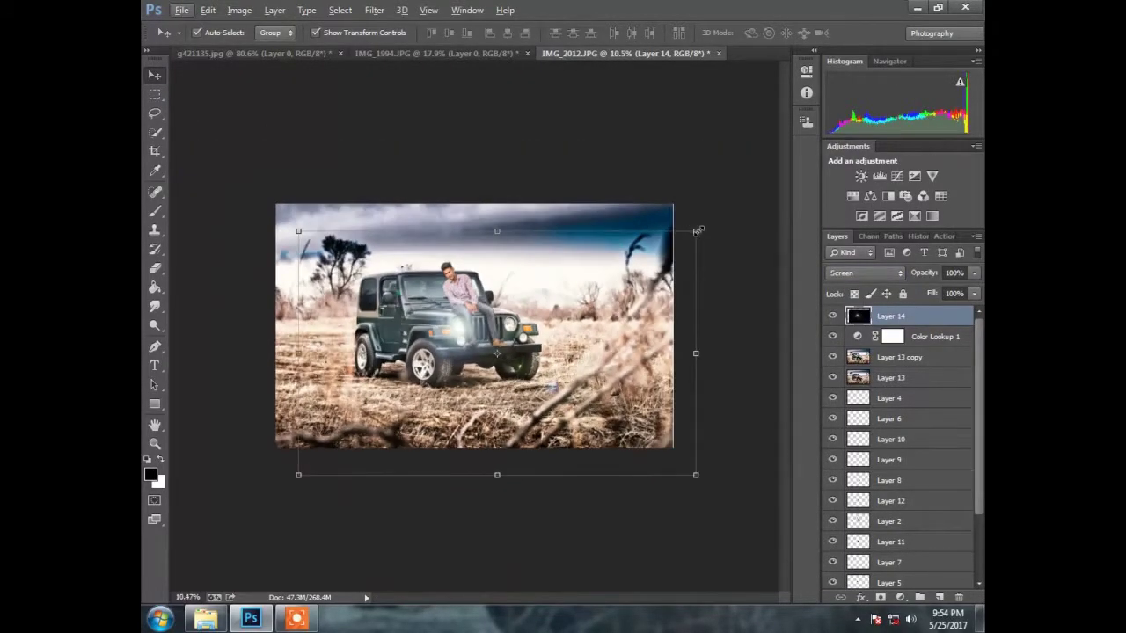
key(ctrl+t)
mouse_move(691, 231)
mouse_down()
mouse_move(449, 348)
mouse_move(490, 327)
mouse_move(553, 327)
mouse_up()
scroll(462, 330, up, 3)
click(878, 32)
- Duplicate the flare as Layer 14 copy and move it onto the other headlight
key(ctrl+j)
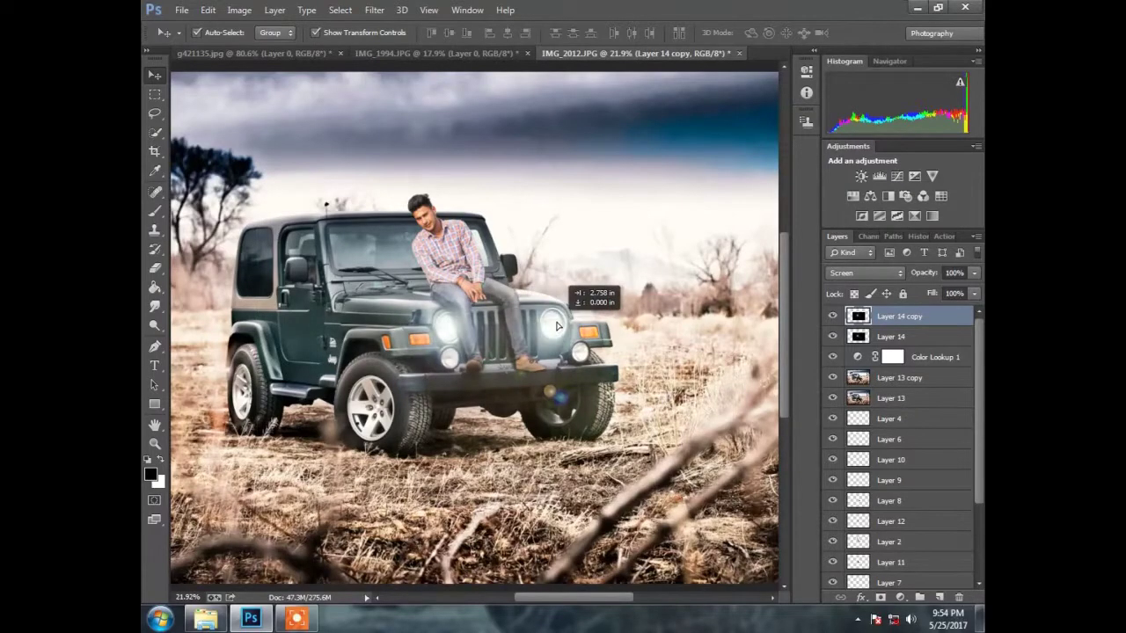
click(580, 212)
scroll(581, 212, down, 2)
scroll(545, 290, up, 2)
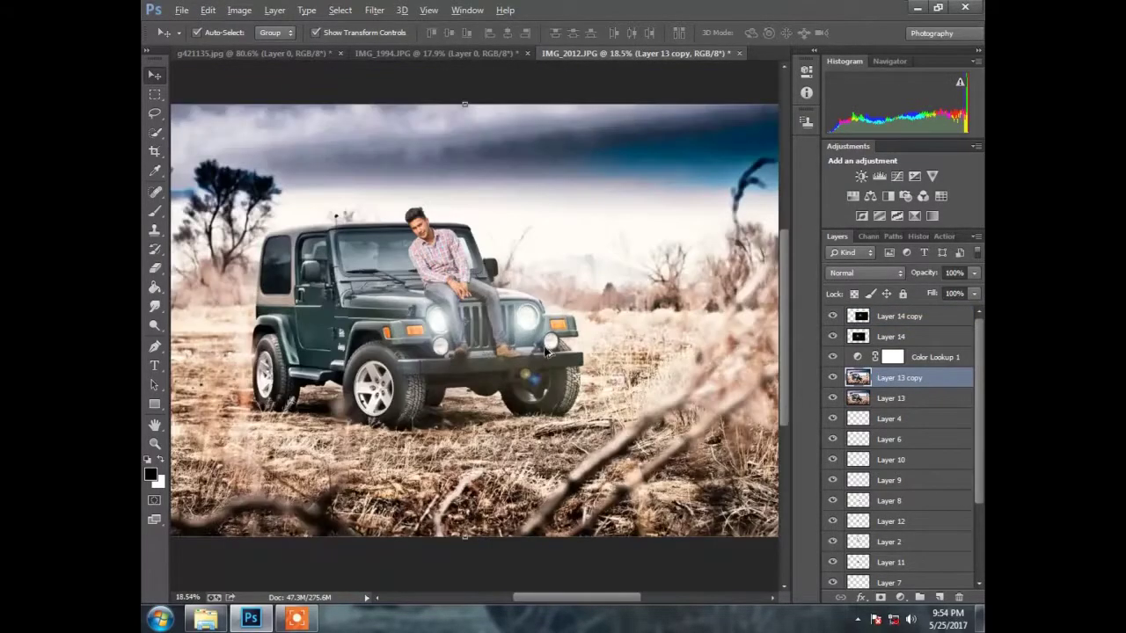
scroll(528, 326, up, 2)
drag(522, 329, 524, 329)
click(539, 164)
scroll(415, 184, up, 2)
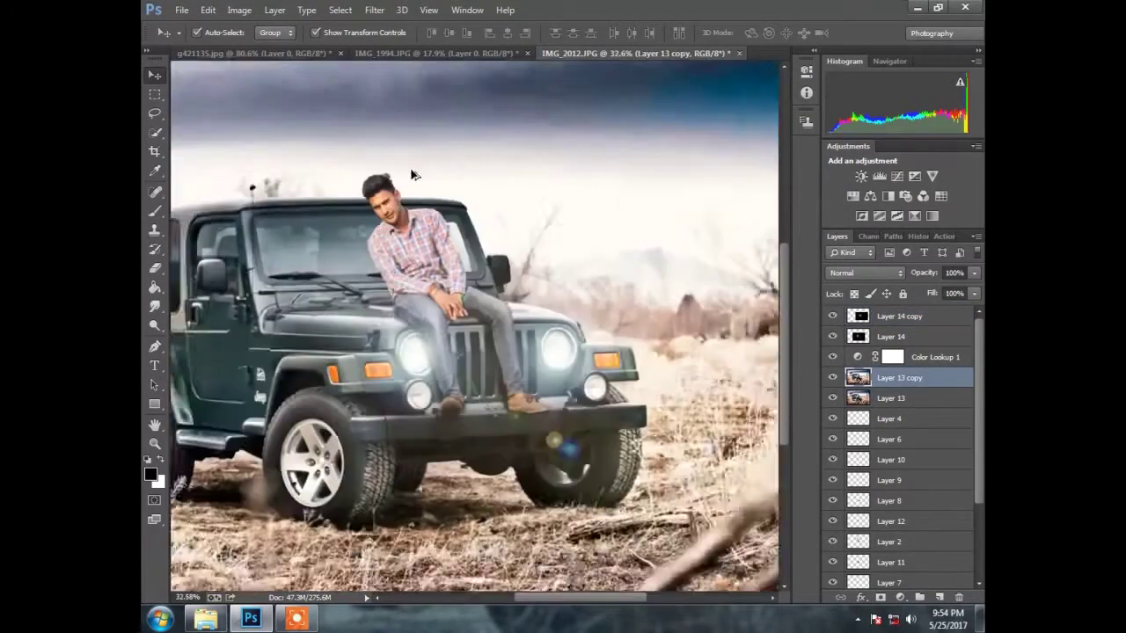
scroll(396, 192, up, 5)
scroll(390, 197, up, 2)
click(907, 318)
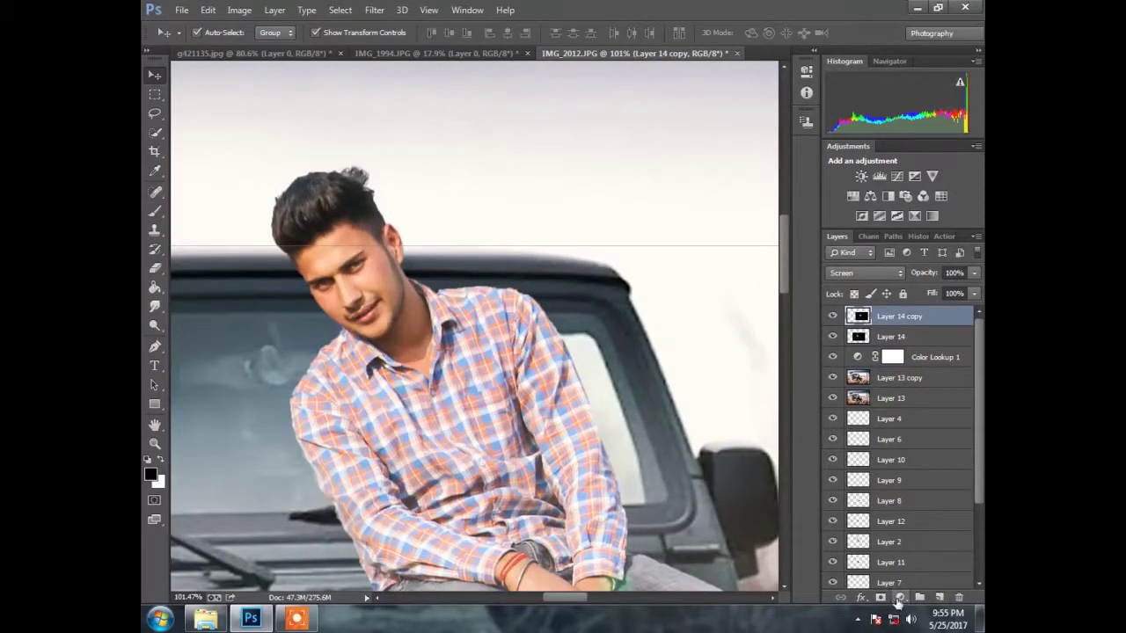
- Add a Curves adjustment moving the black point to input 21 to deepen the blacks
click(896, 176)
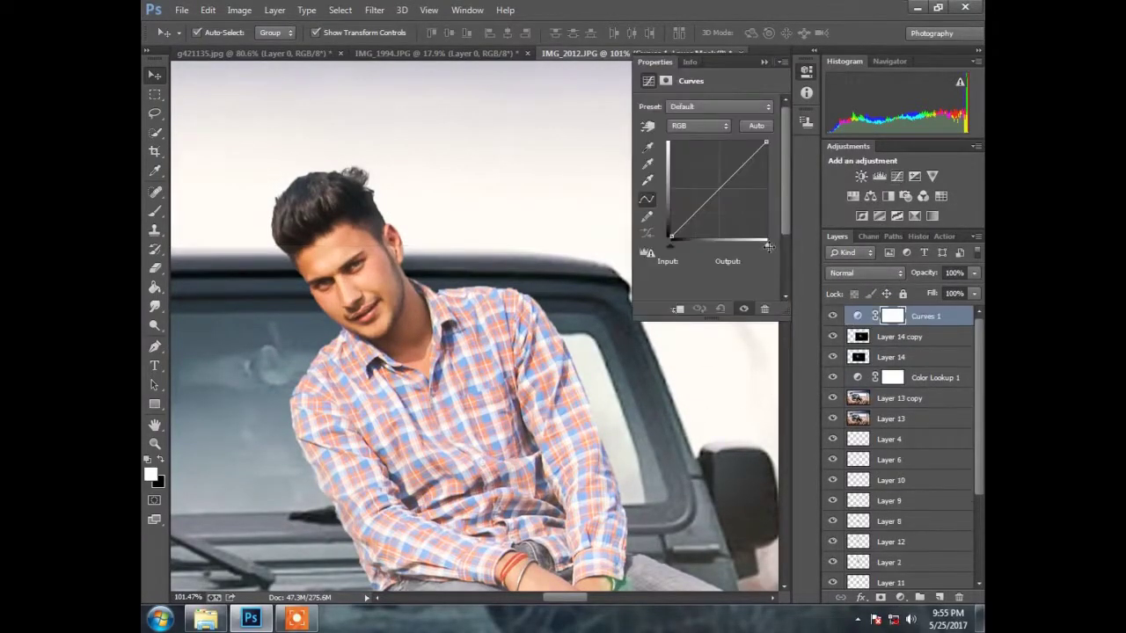
drag(766, 246, 762, 249)
drag(671, 240, 679, 240)
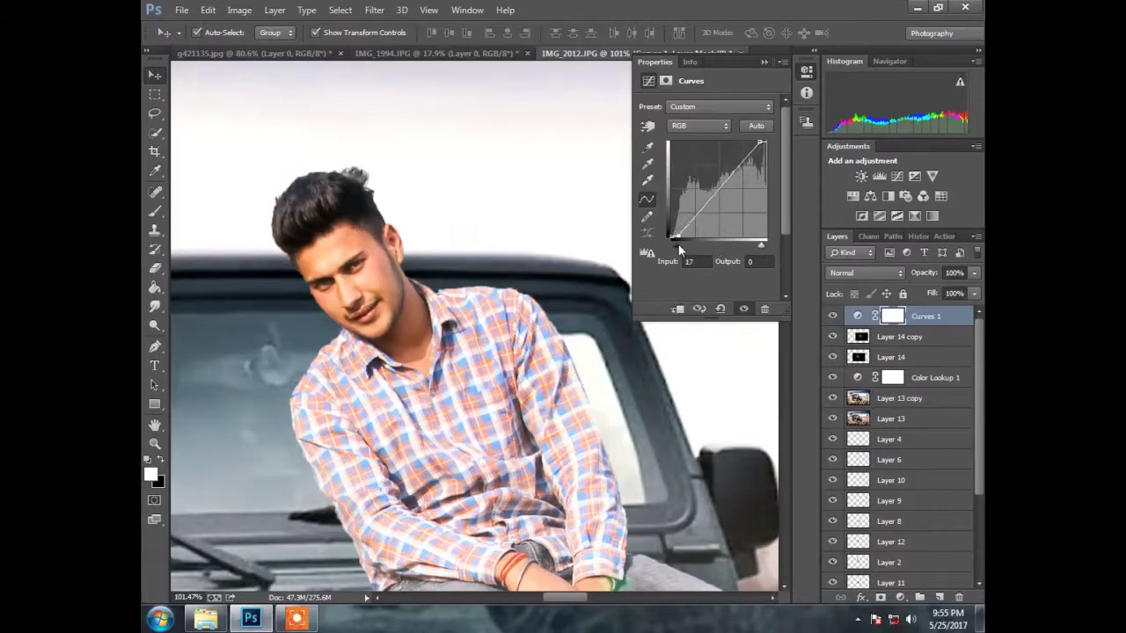
scroll(643, 332, down, 3)
scroll(643, 331, down, 8)
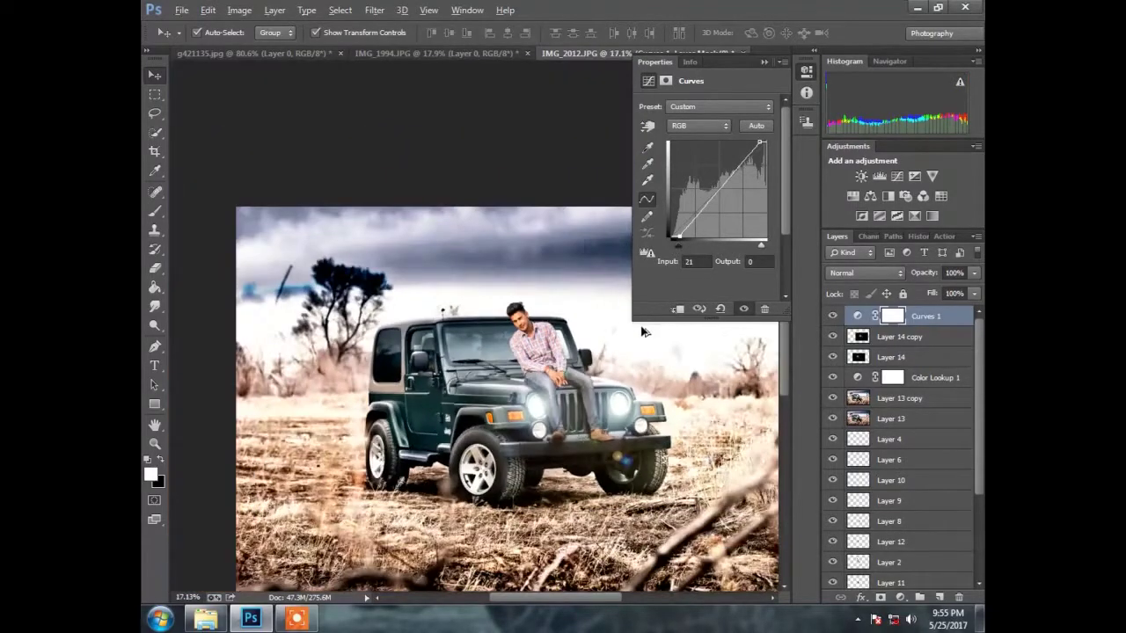
click(762, 63)
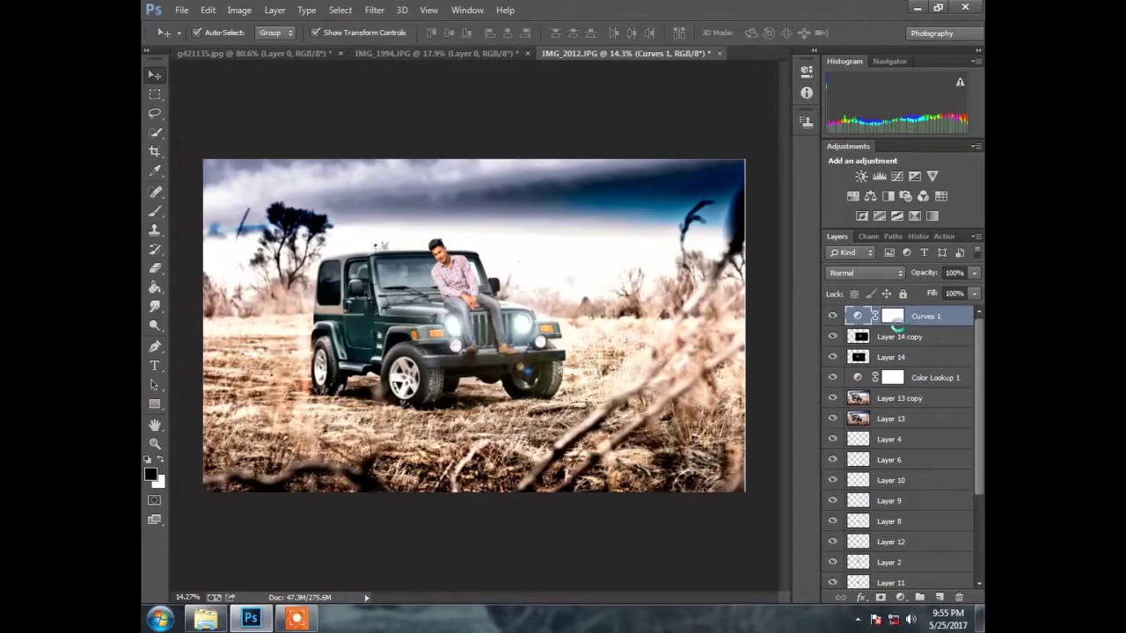
- Stamp visible into Layer 15 plus a copy, and close IMG_1994 and g421135 without saving
key(ctrl+alt+shift+e)
key(ctrl+j)
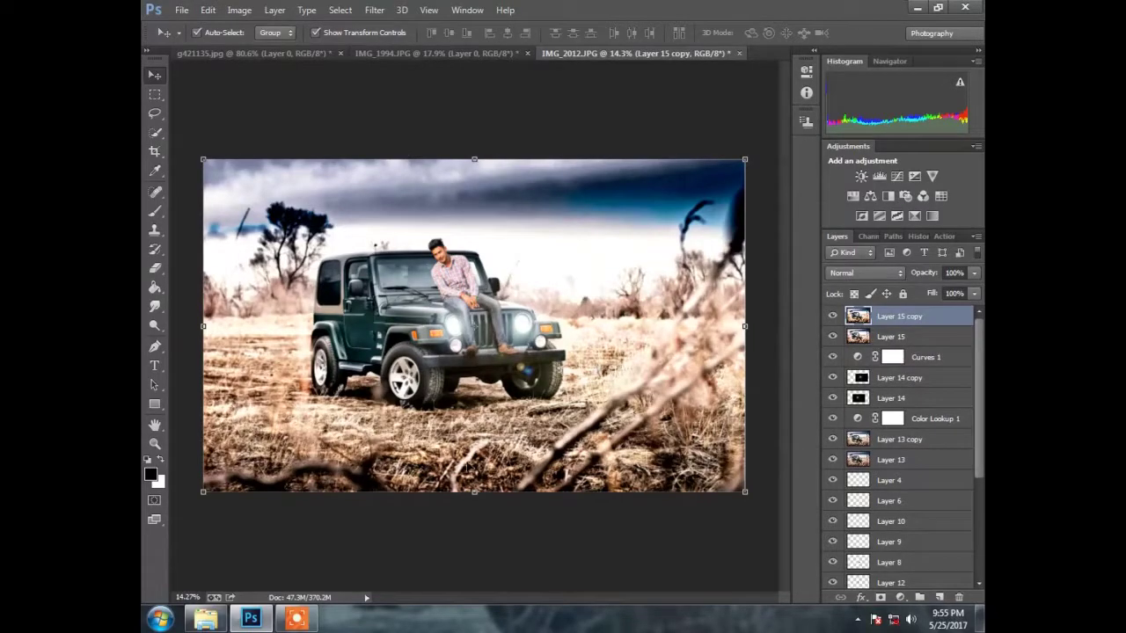
click(527, 52)
key(n)
click(340, 53)
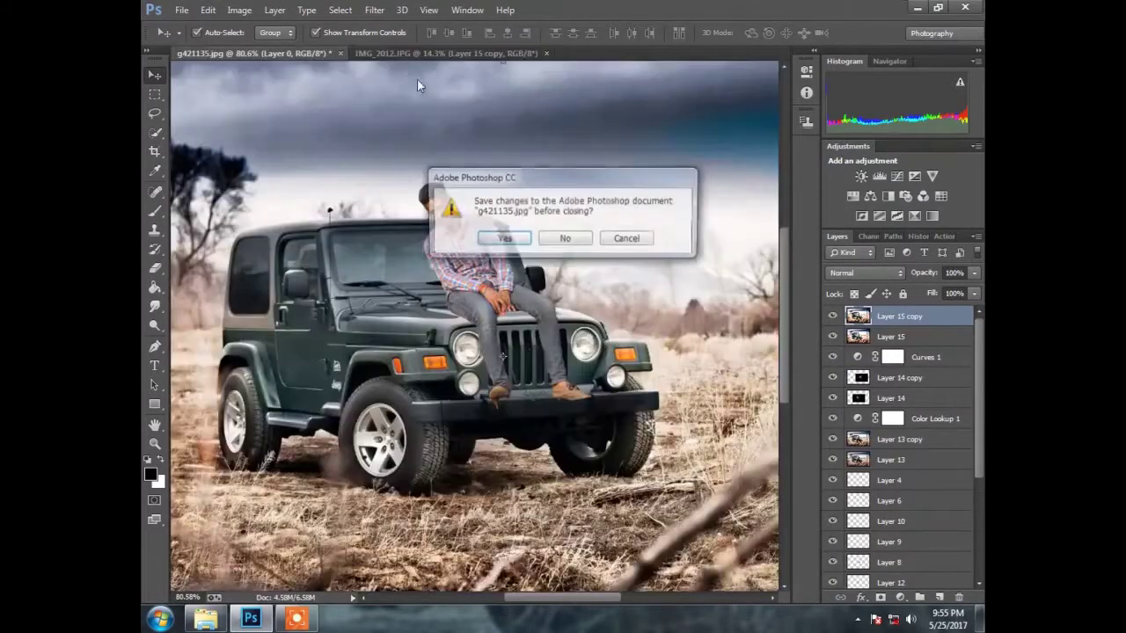
key(n)
scroll(462, 156, up, 1)
click(374, 10)
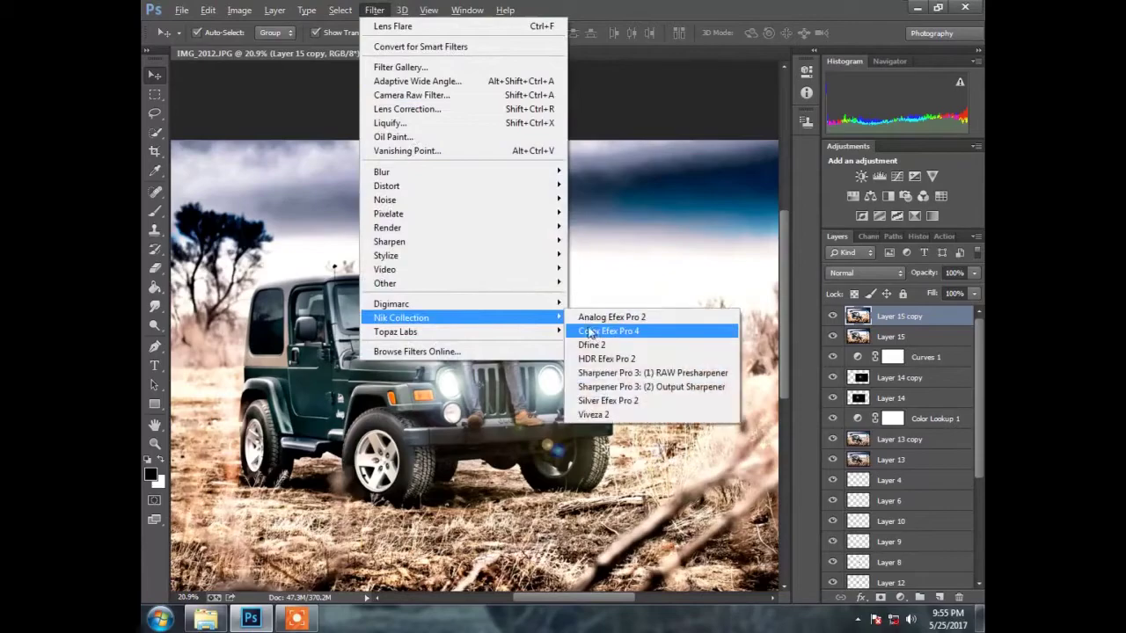
- Launch Topaz DeNoise 6 and preview at Fit and 50% with a trial 0.50 strength
click(616, 403)
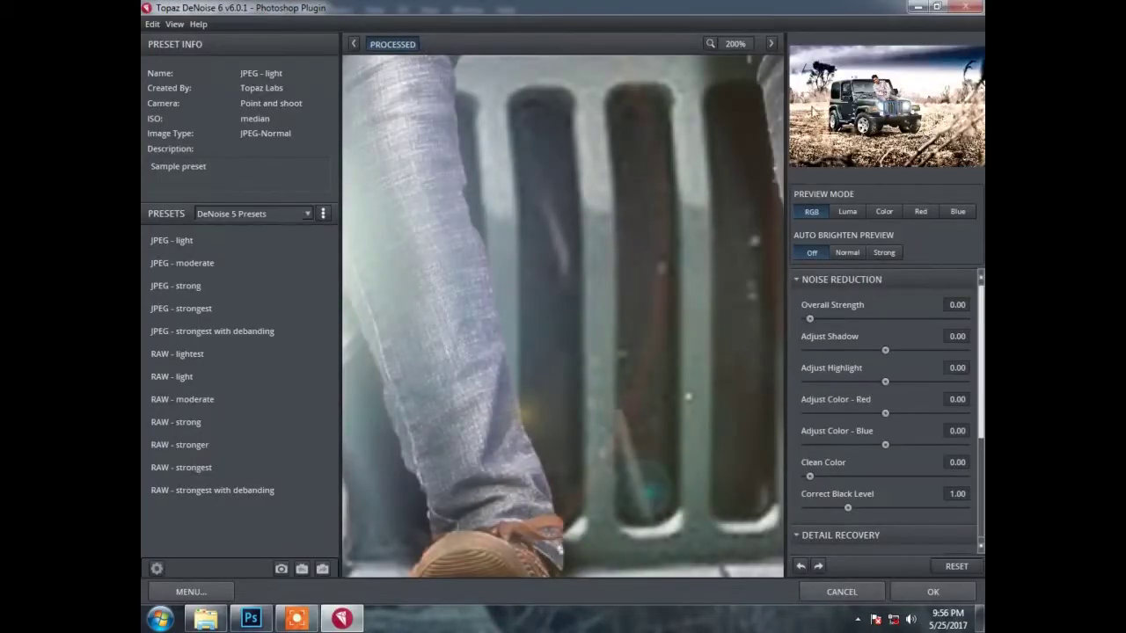
click(736, 43)
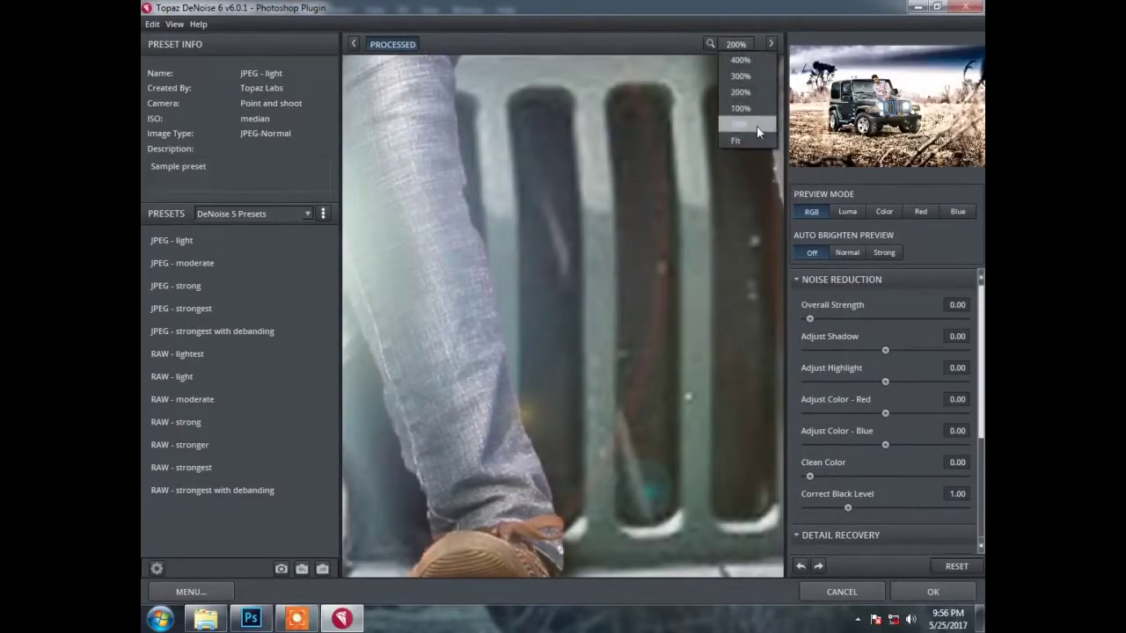
click(757, 126)
click(736, 43)
click(746, 126)
mouse_move(822, 318)
mouse_down()
mouse_move(910, 318)
mouse_move(860, 318)
mouse_up()
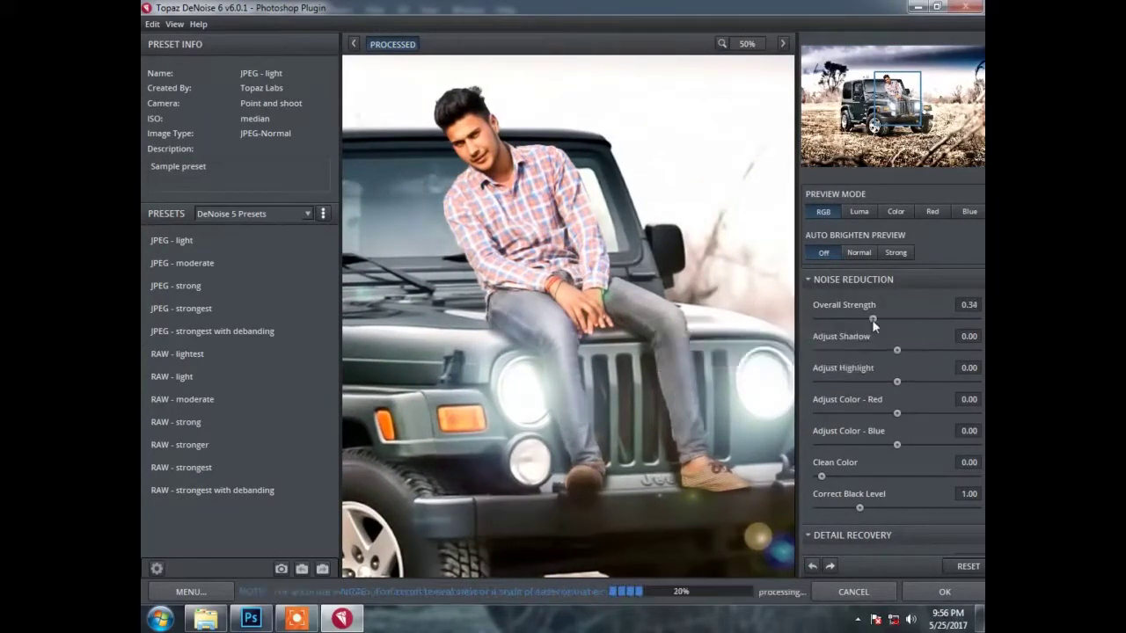
- Set overall strength 0.20, shadows 0.72 and highlights -0.25, checking a 50% close-up
click(735, 43)
click(747, 141)
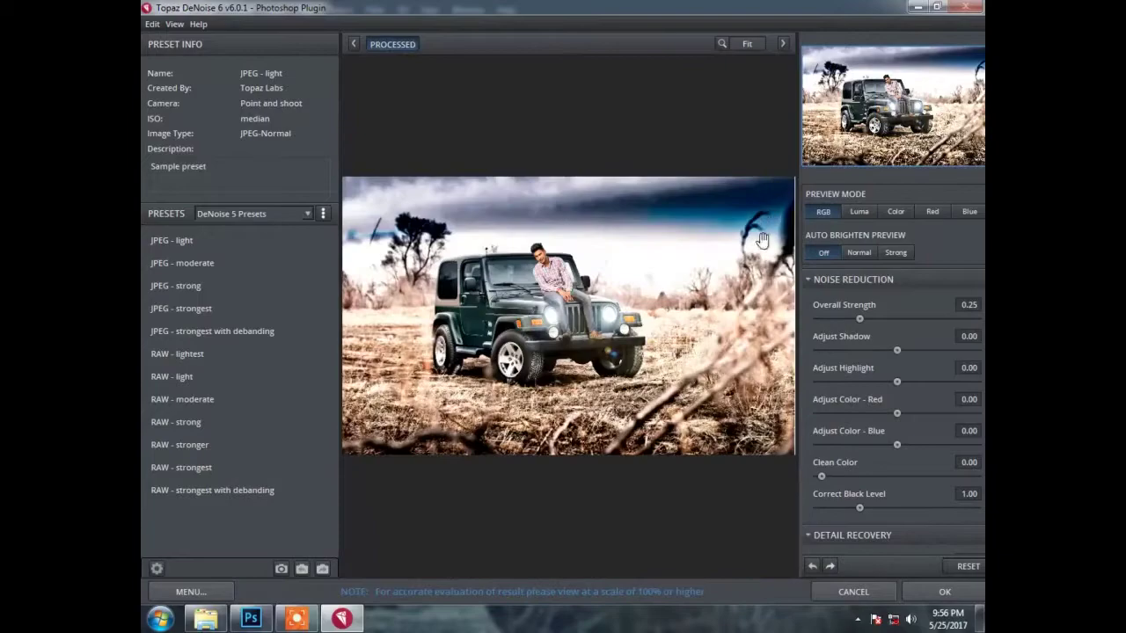
drag(868, 318, 850, 316)
drag(897, 350, 951, 351)
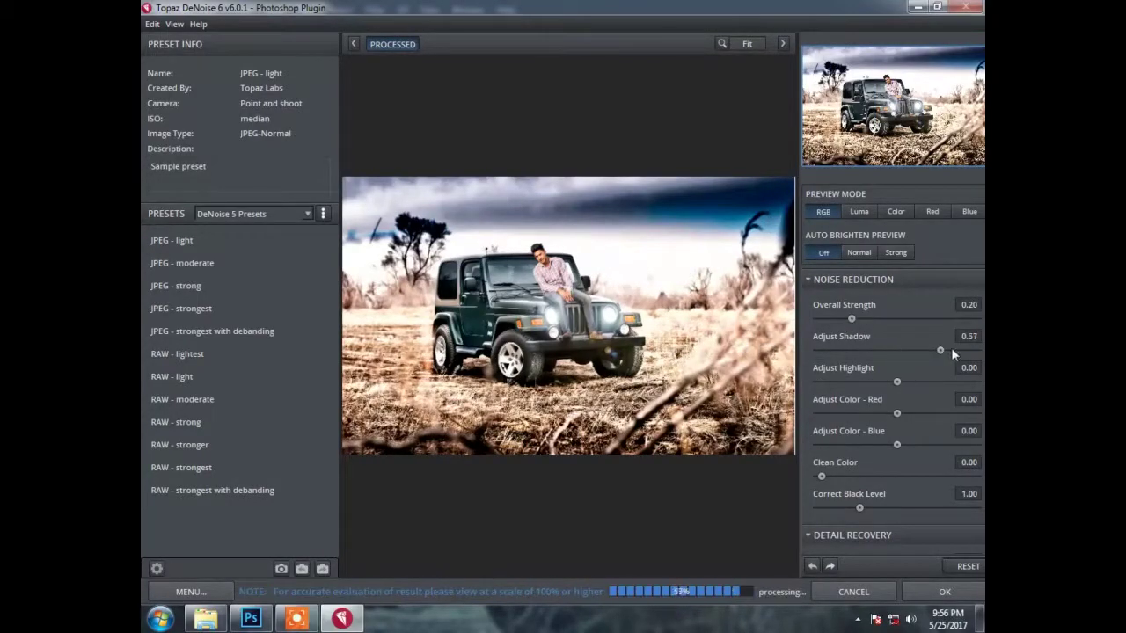
drag(906, 382, 878, 382)
click(746, 44)
click(747, 92)
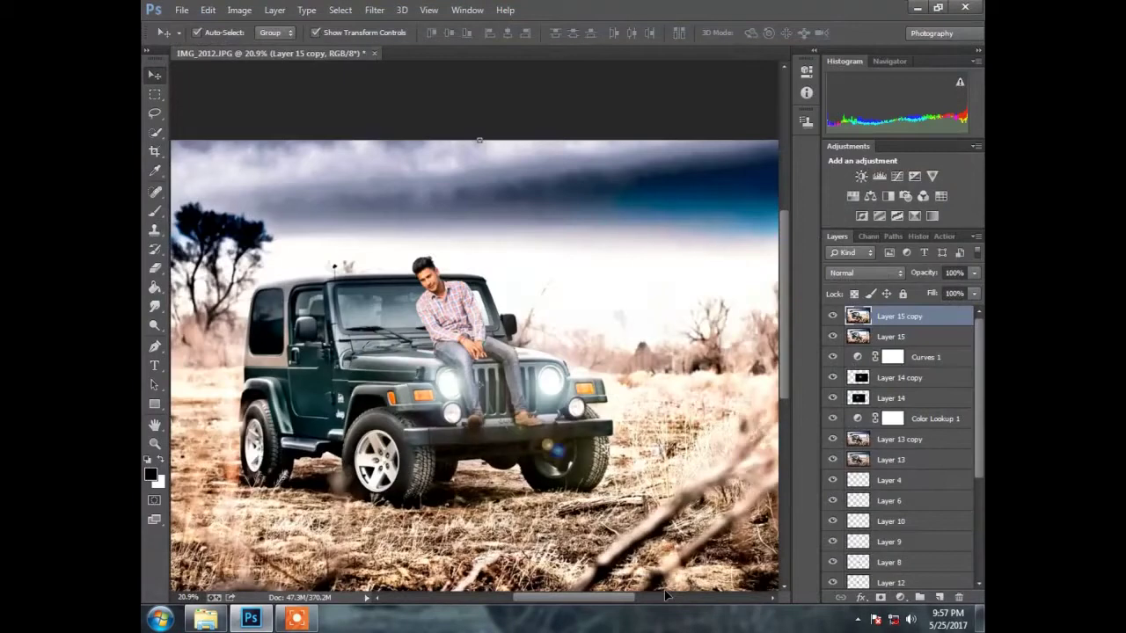
- On a new Layer 16, brush a black shadow under the shoe and fade its fill to about 40%
scroll(521, 428, up, 10)
click(939, 597)
key(b)
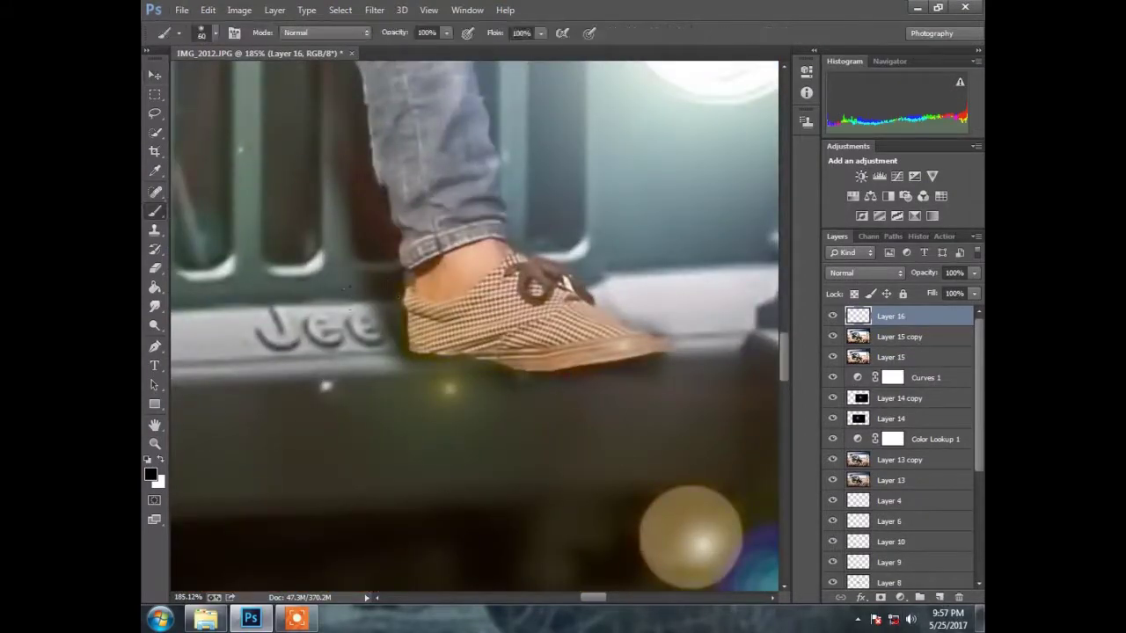
mouse_move(414, 339)
mouse_down()
mouse_move(458, 352)
mouse_move(633, 347)
mouse_move(416, 337)
mouse_up()
click(974, 293)
drag(973, 310, 926, 310)
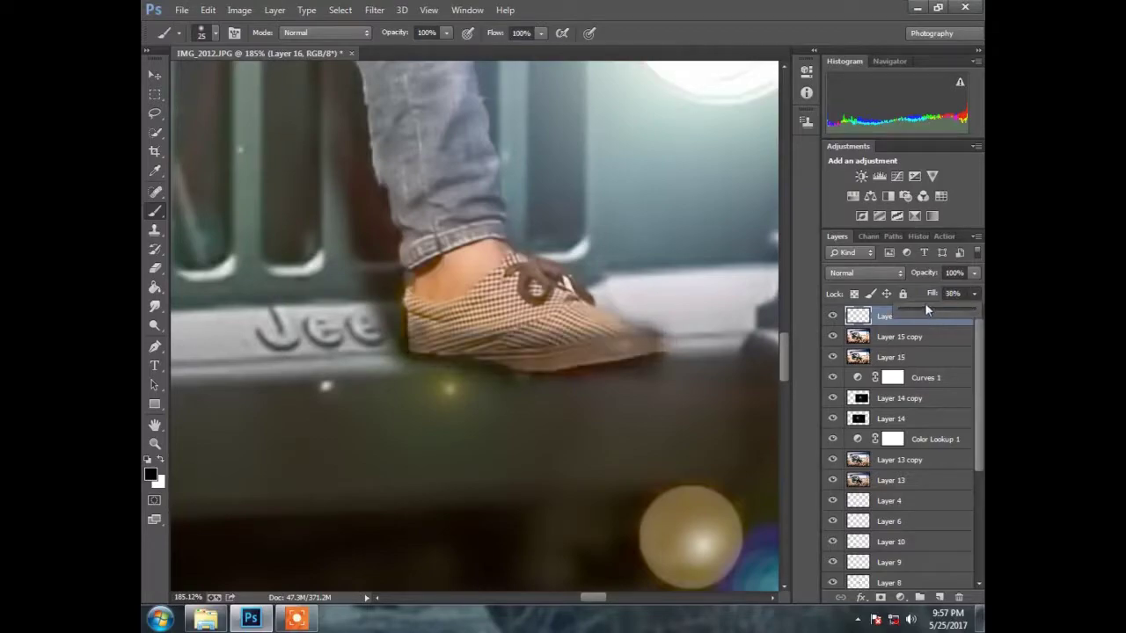
key(ctrl+0)
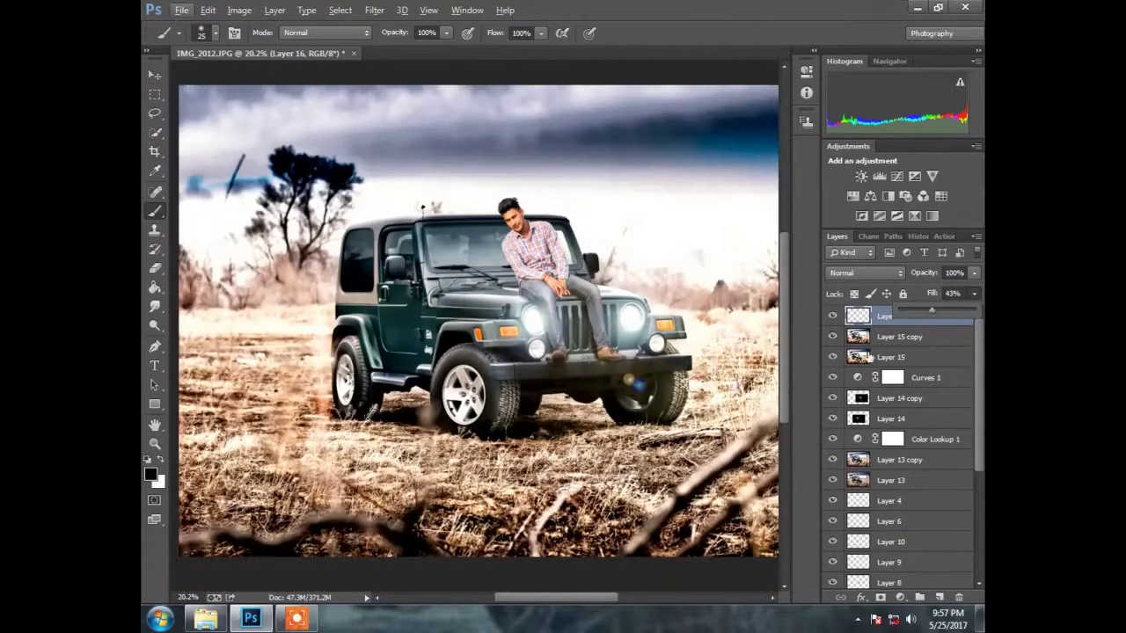
- Launch Color Efex Pro 4 and apply Detail Extractor at 42% strength
click(373, 10)
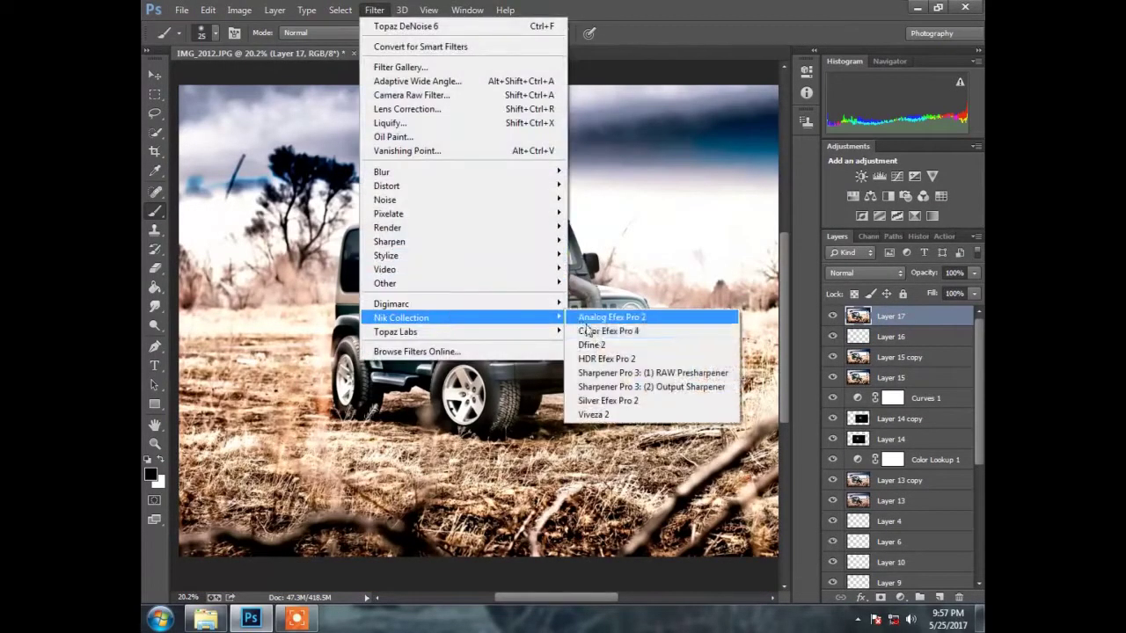
click(627, 329)
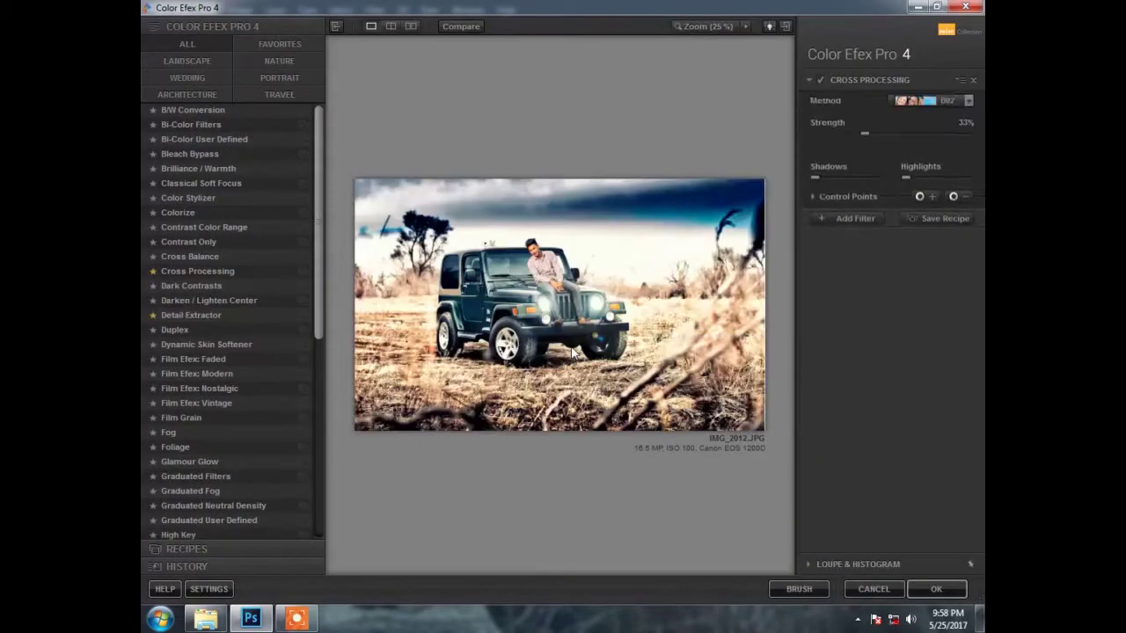
click(264, 315)
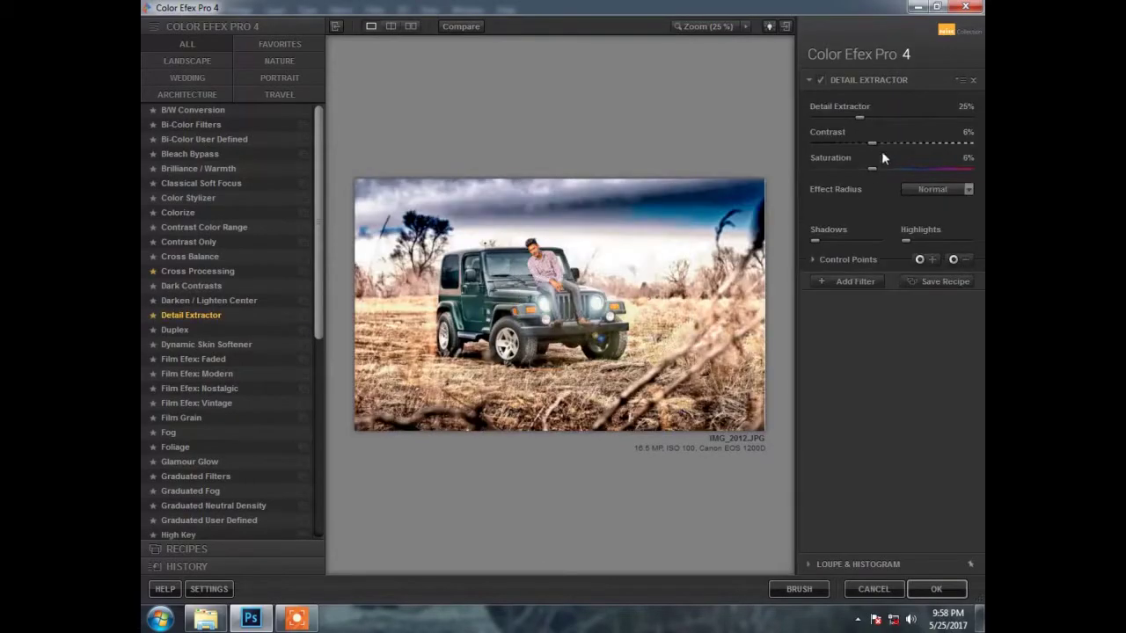
click(719, 29)
drag(859, 116, 890, 116)
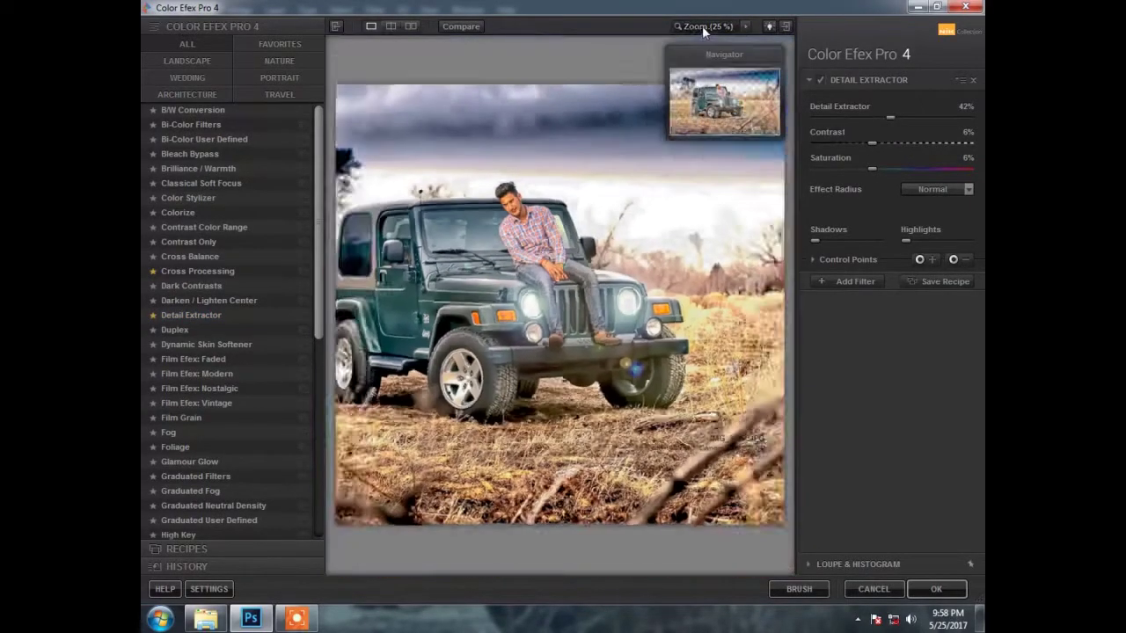
click(702, 26)
- Add Cross Processing with method C04 and apply the grading to the photo
click(845, 282)
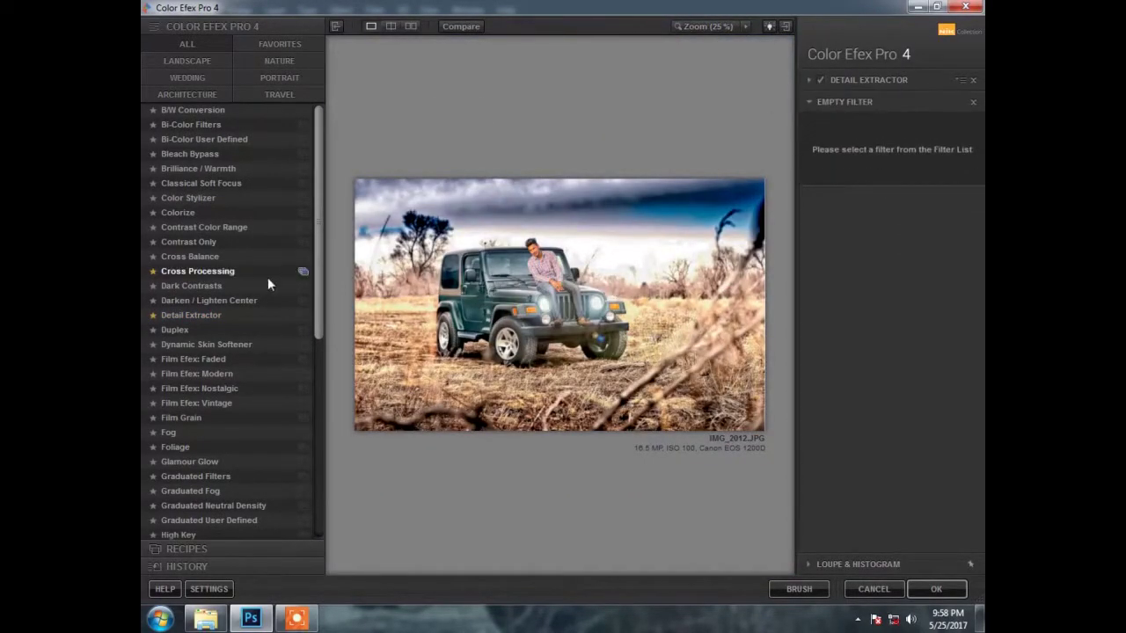
click(198, 271)
click(709, 26)
click(923, 133)
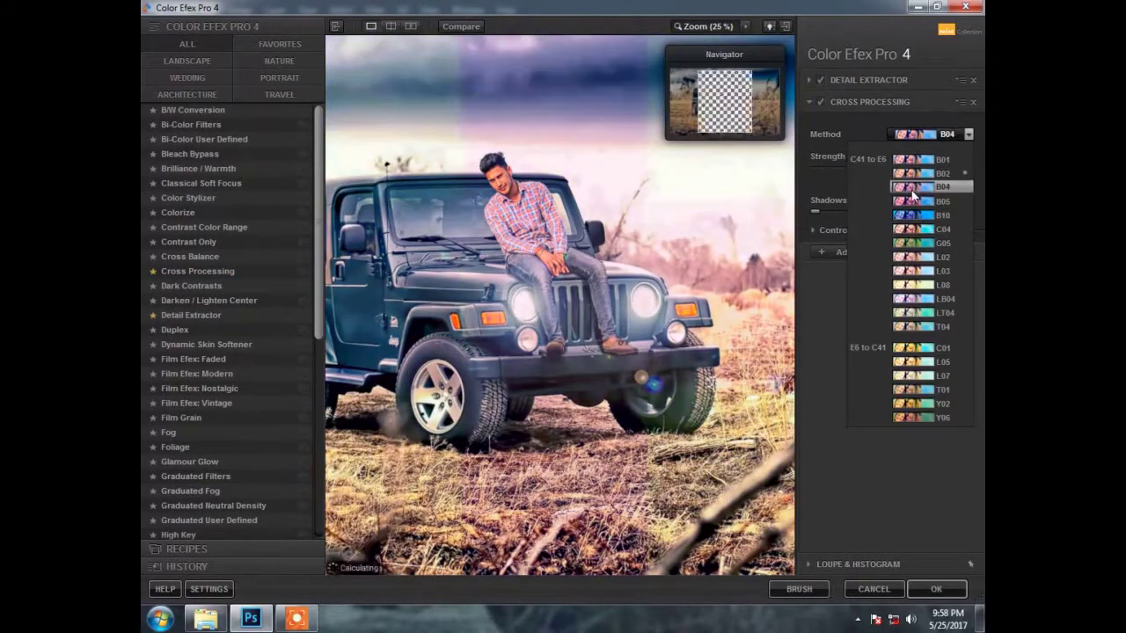
click(921, 230)
click(717, 27)
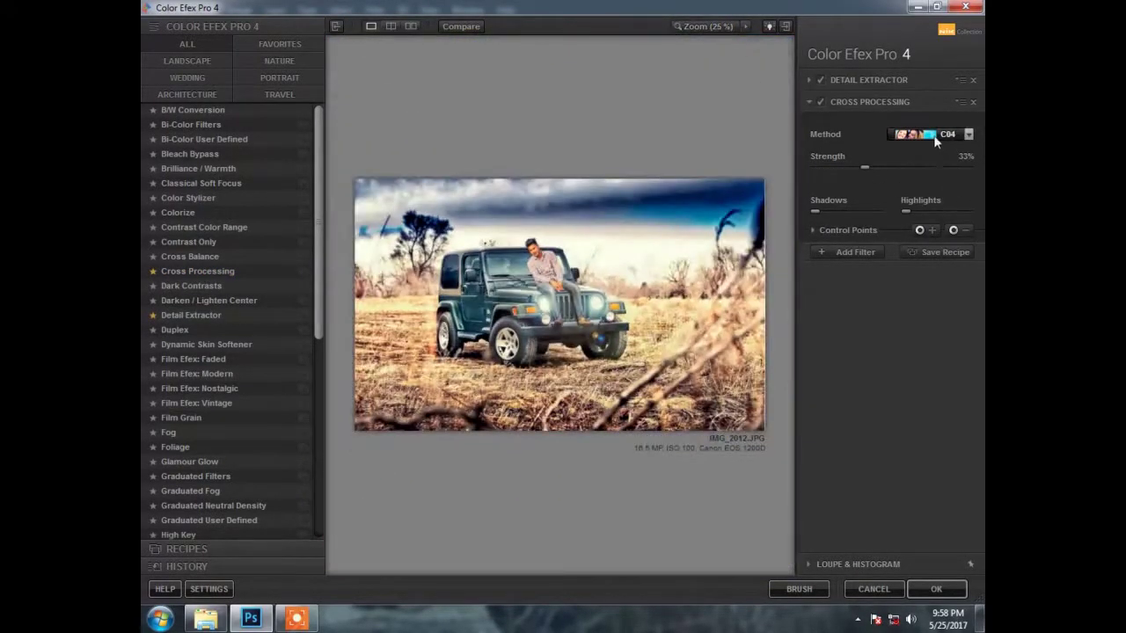
click(935, 134)
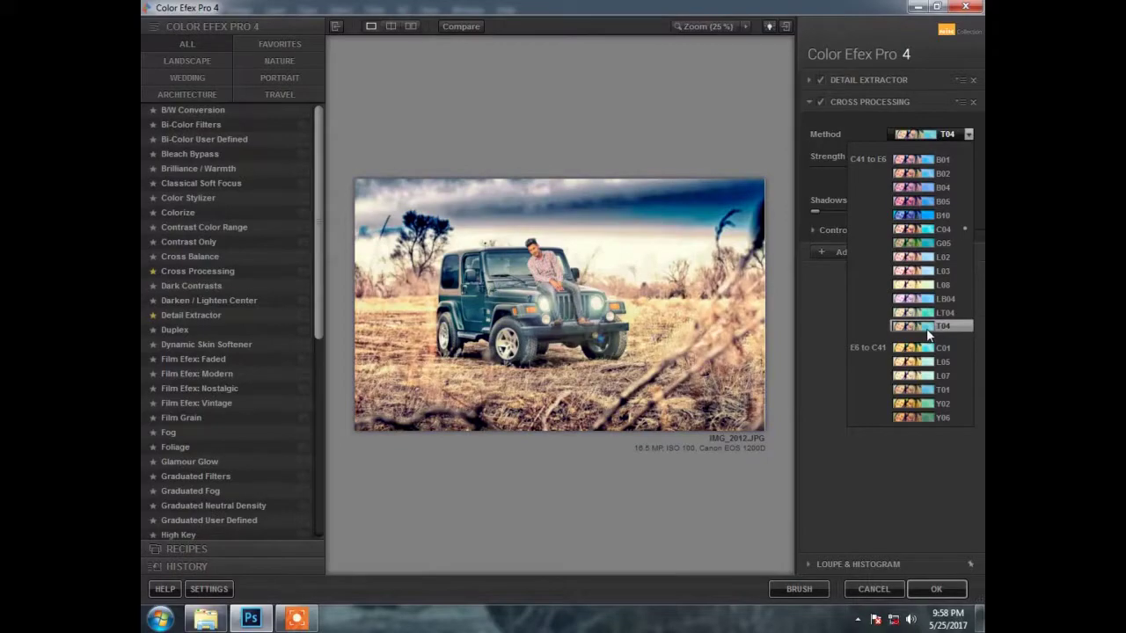
click(919, 231)
click(936, 589)
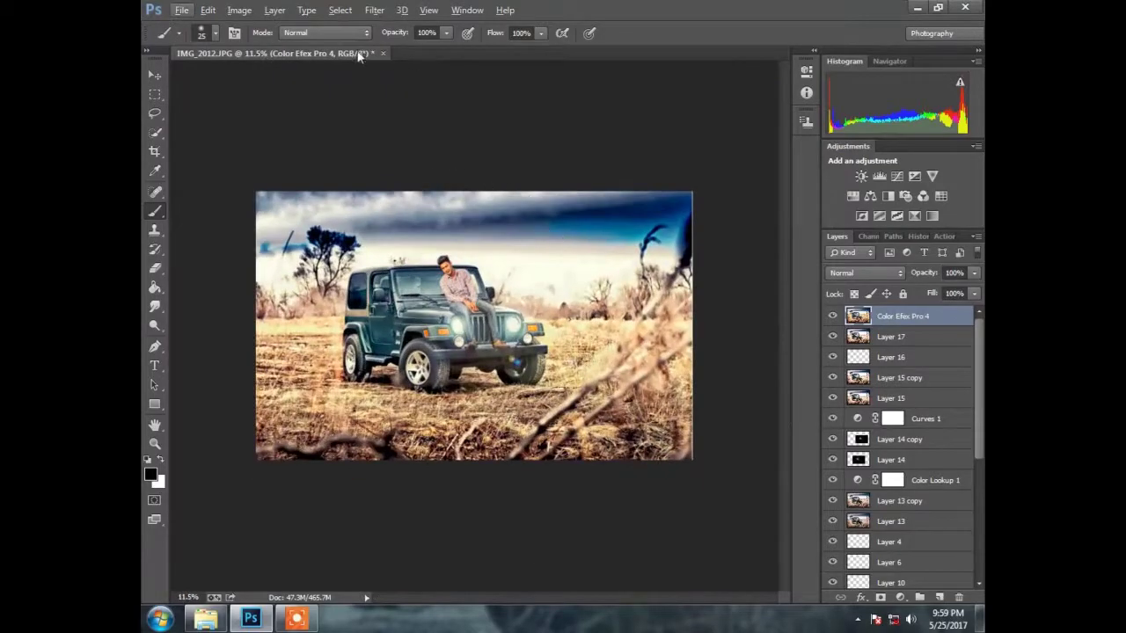
- Open the bird silhouettes image from the photoshope/bird folder on drive E:
drag(359, 55, 378, 89)
key(v)
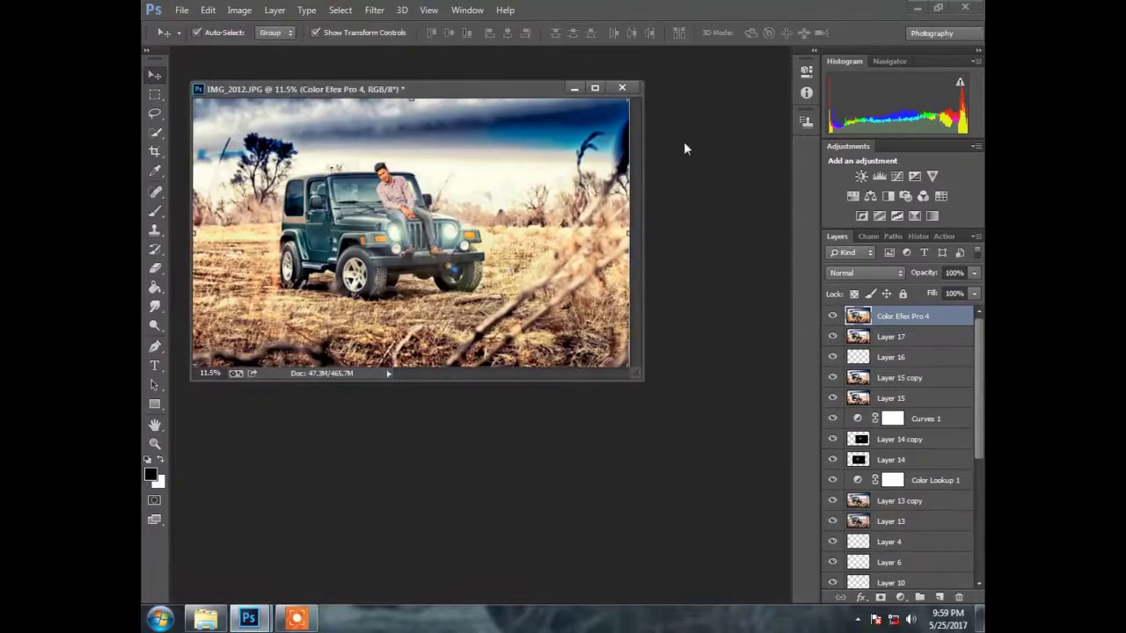
key(ctrl+o)
click(524, 313)
click(525, 297)
double_click(626, 243)
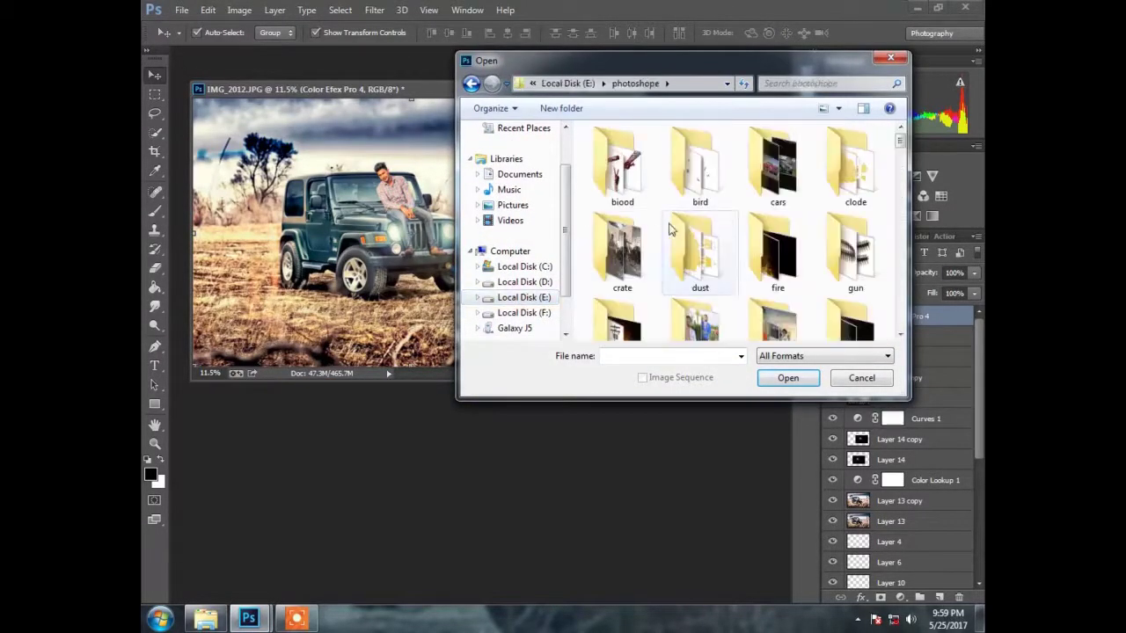
double_click(696, 159)
click(699, 168)
click(622, 167)
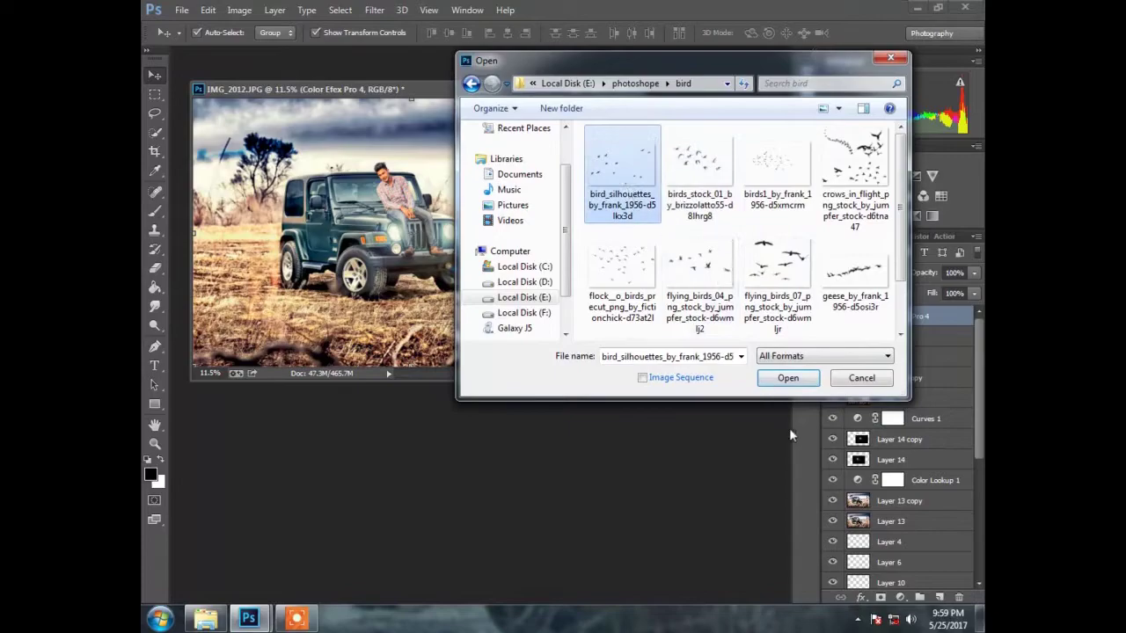
click(789, 378)
- Move the birds into the jeep photo's sky and scale them to about 150%
drag(396, 89, 457, 243)
drag(458, 395, 367, 165)
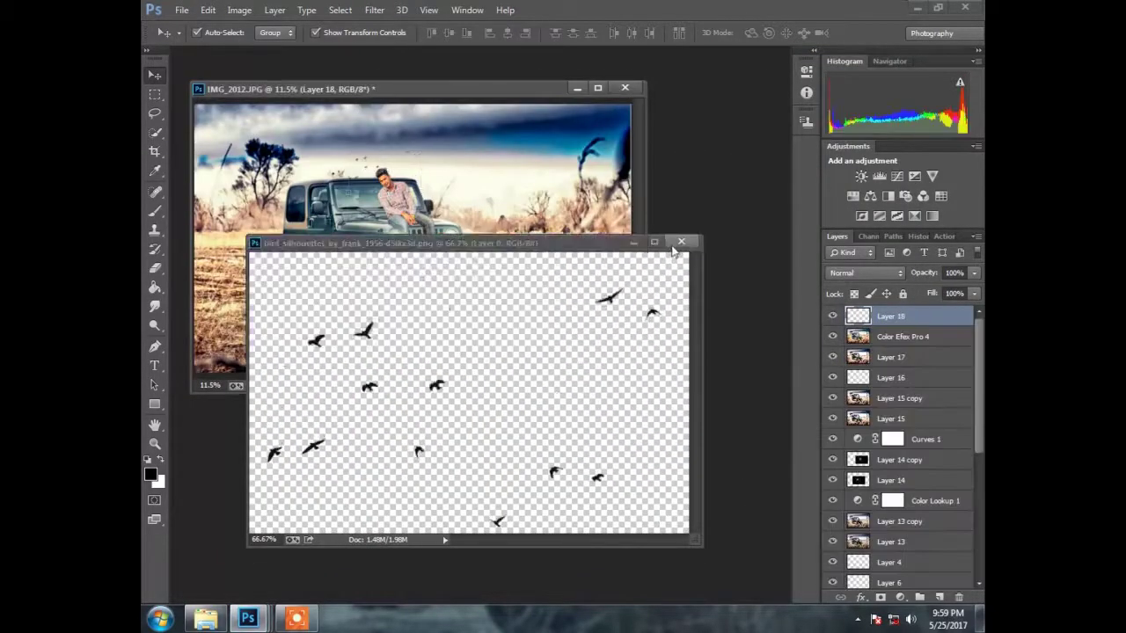
key(ctrl+w)
drag(502, 89, 503, 53)
drag(422, 211, 481, 236)
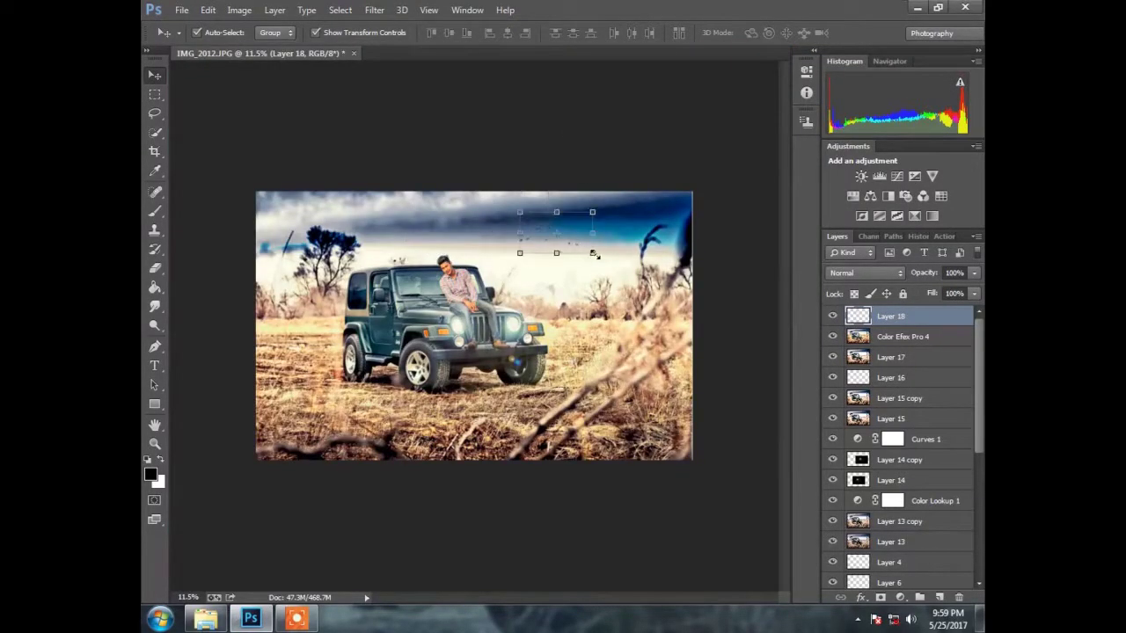
key(ctrl+t)
drag(604, 264, 678, 244)
drag(543, 238, 533, 234)
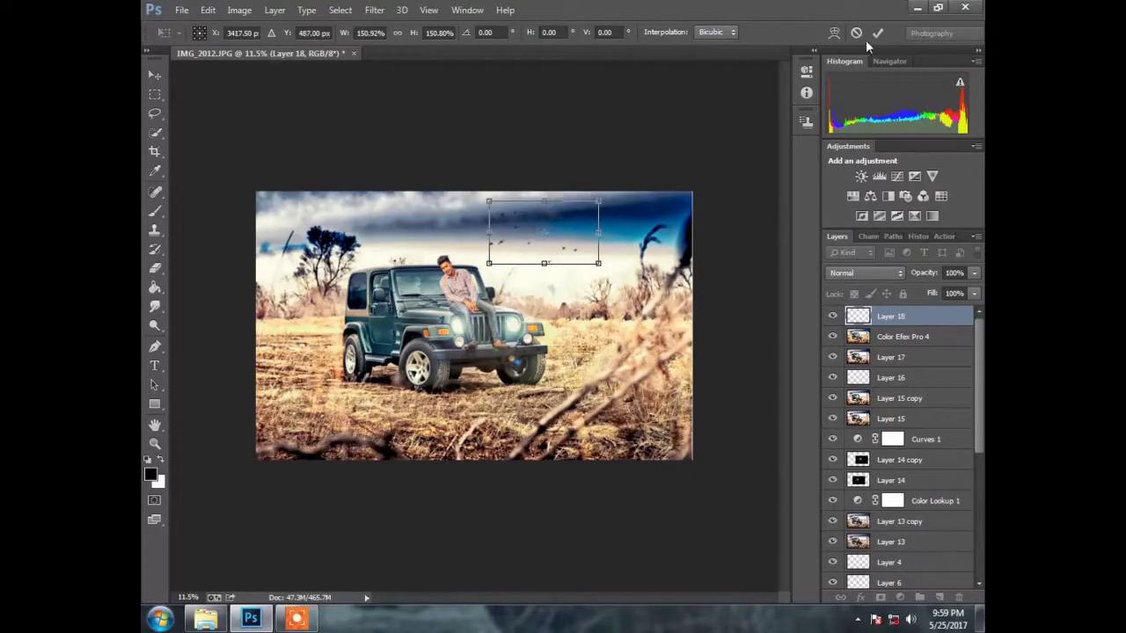